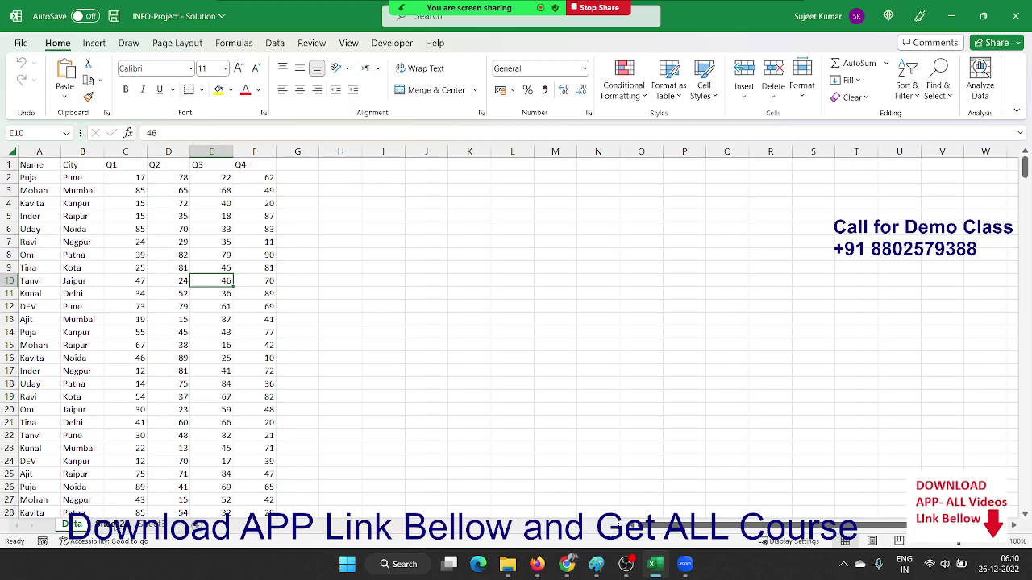
Step: Switch from the Data sheet to the empty second sheet tab
left_click(112, 525)
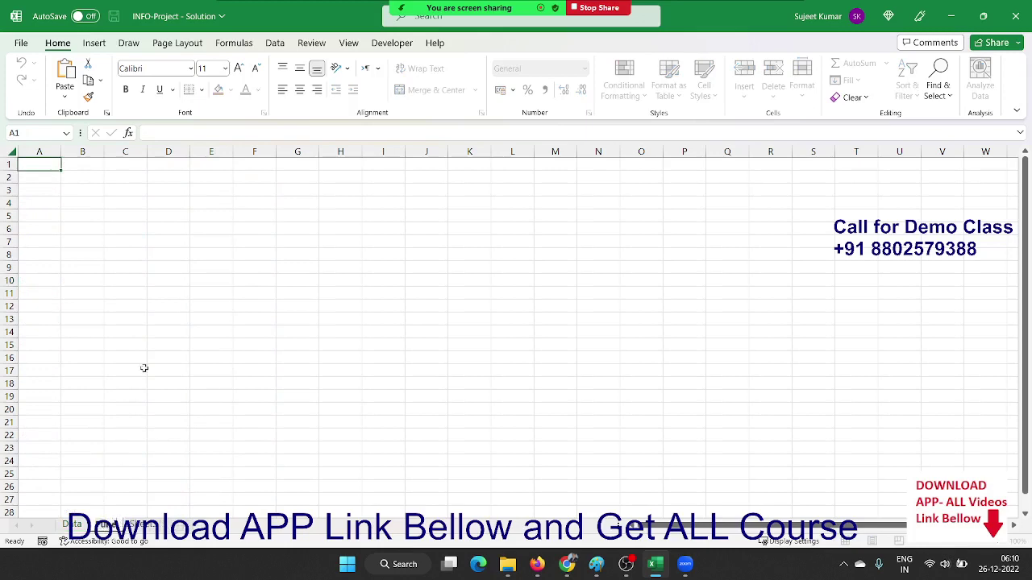
Step: Enter =UNIQUE(Data!A1:A450) in A3 to spill the distinct names, Name through Ajit
left_click(119, 219)
left_click(49, 191)
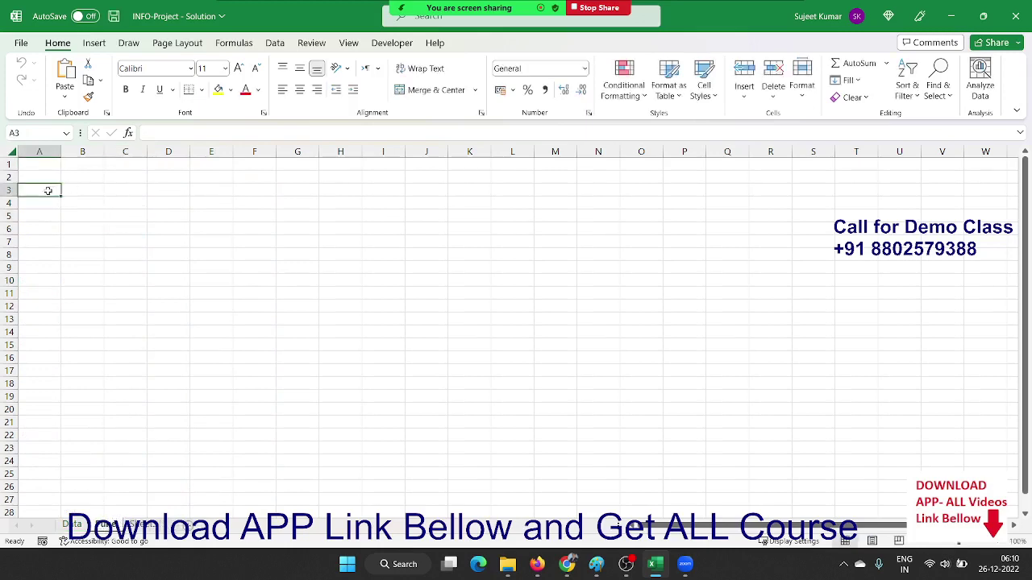
type("=")
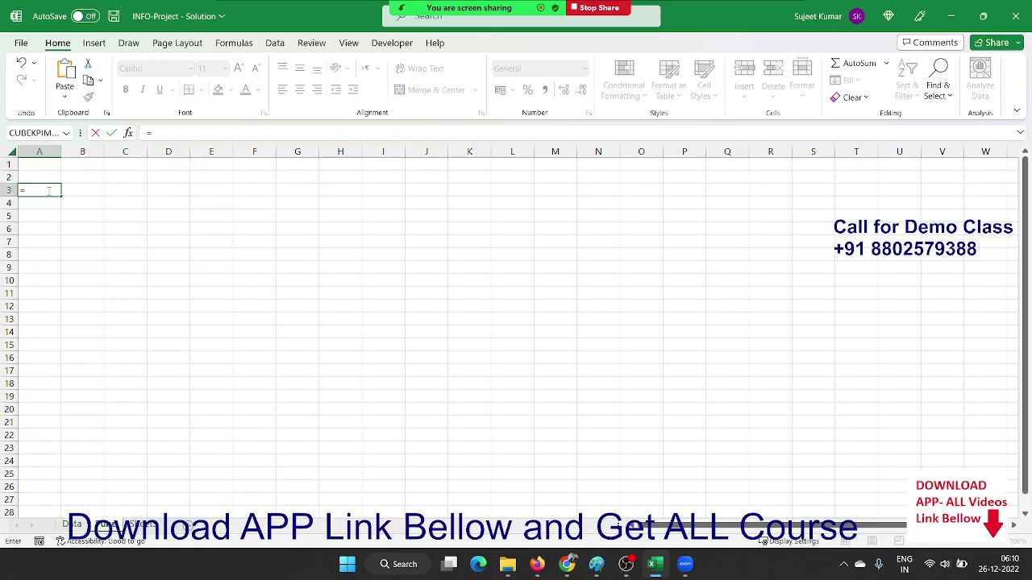
type("uni")
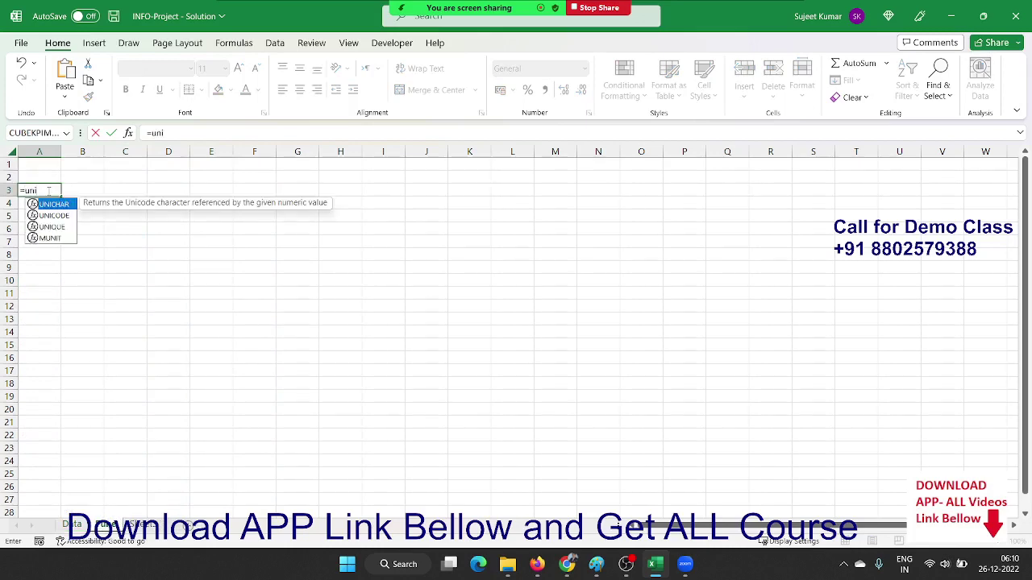
key("Down")
key("Down")
key("Tab")
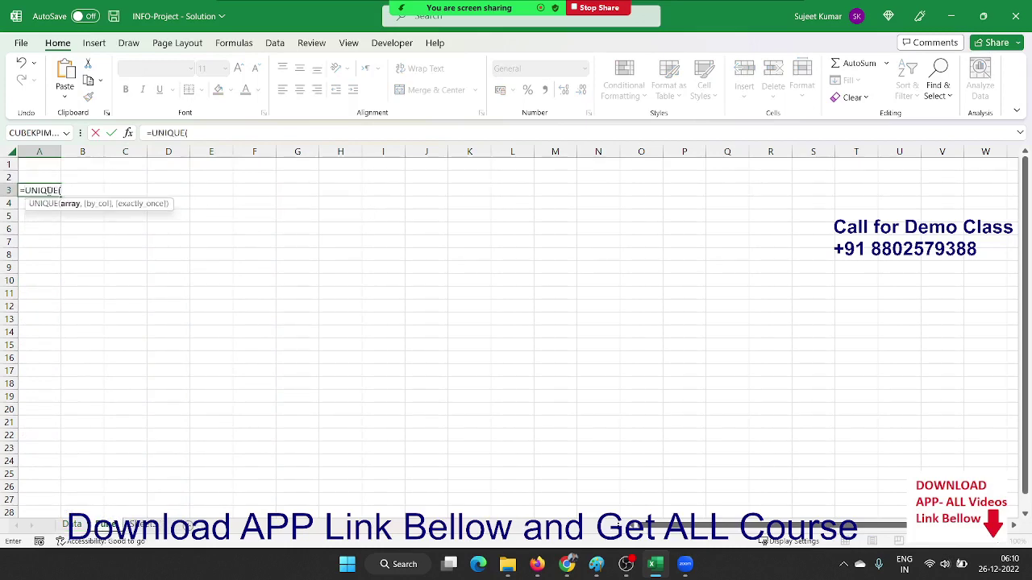
left_click(72, 523)
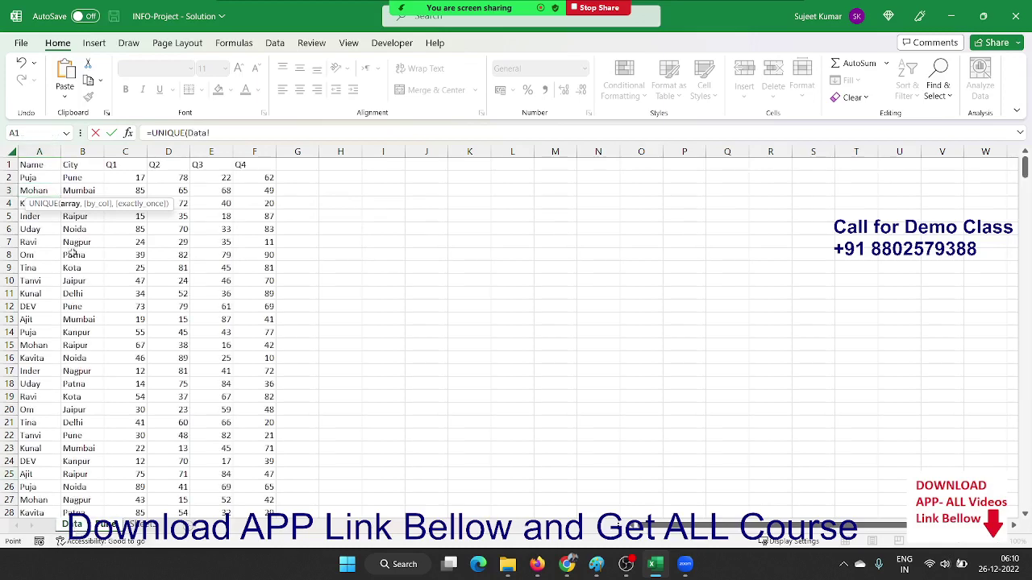
left_click(34, 163)
key("ctrl+shift+Down")
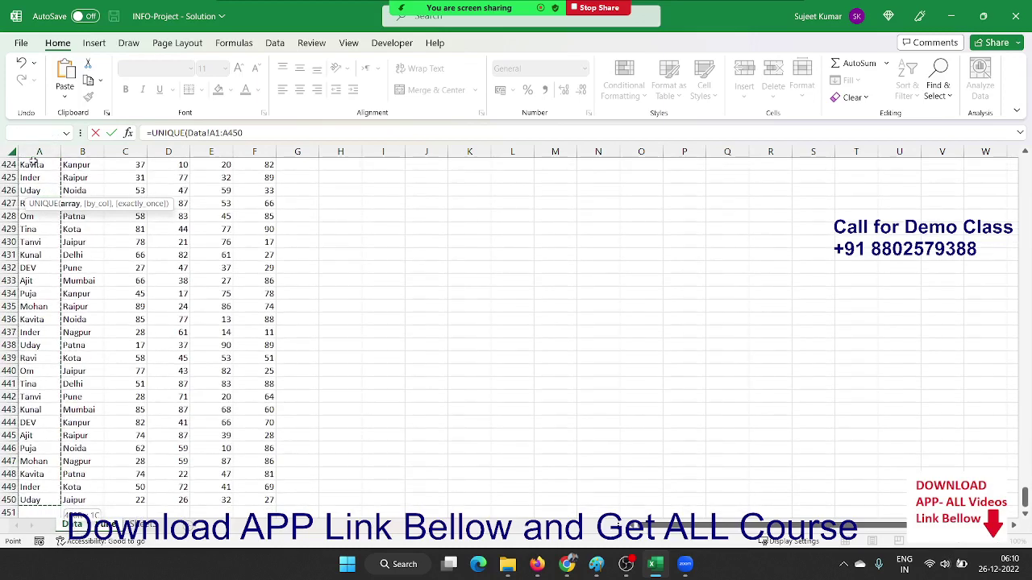
key("Return")
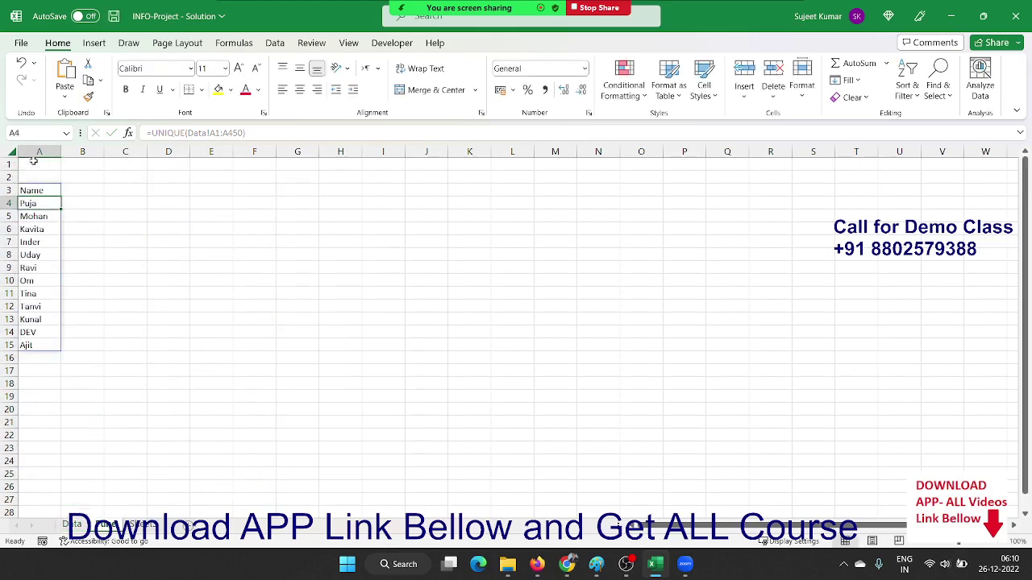
key("Up")
key("Right")
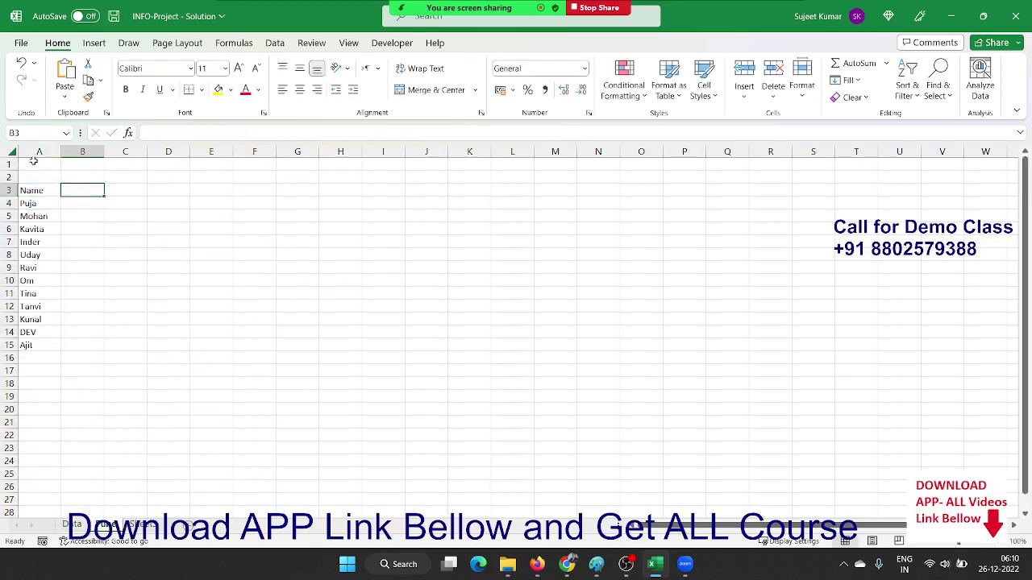
Step: Enter =UNIQUE(Data!C1:F1) in B3 so Q1, Q2, Q3 and Q4 fill B3:E3
type("Q")
key("Escape")
type("=un")
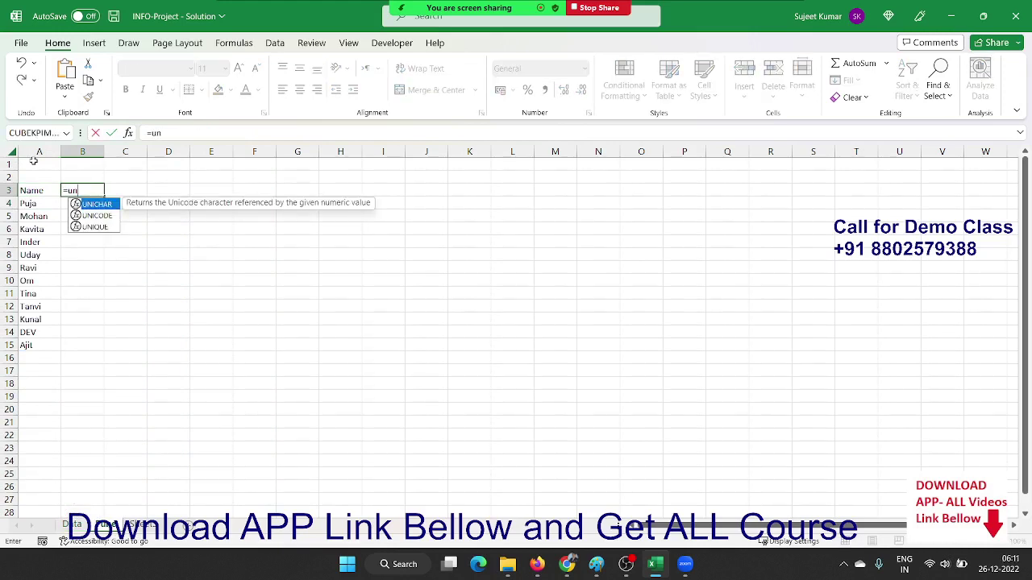
key("Down")
key("Down")
key("Tab")
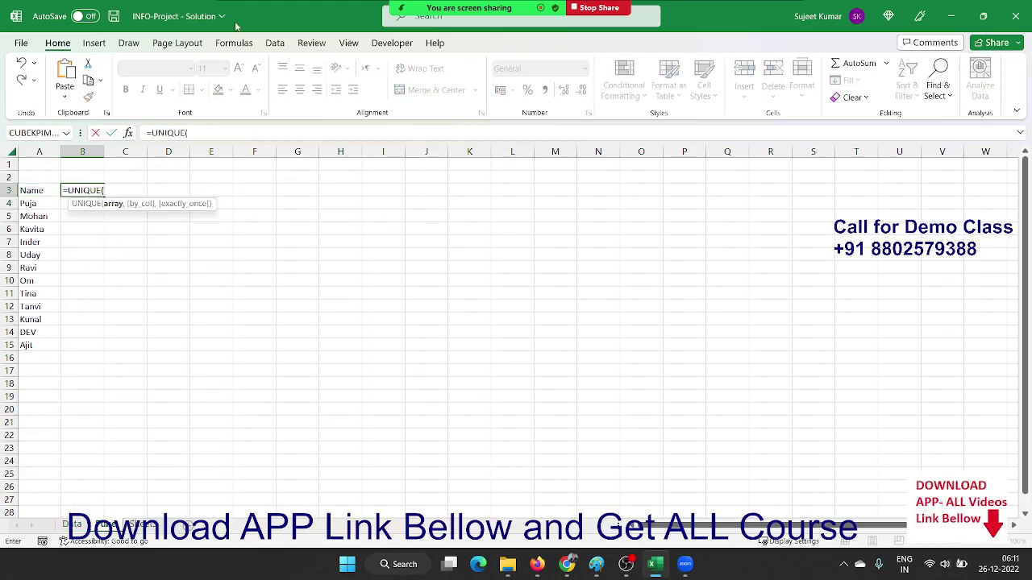
left_click(72, 524)
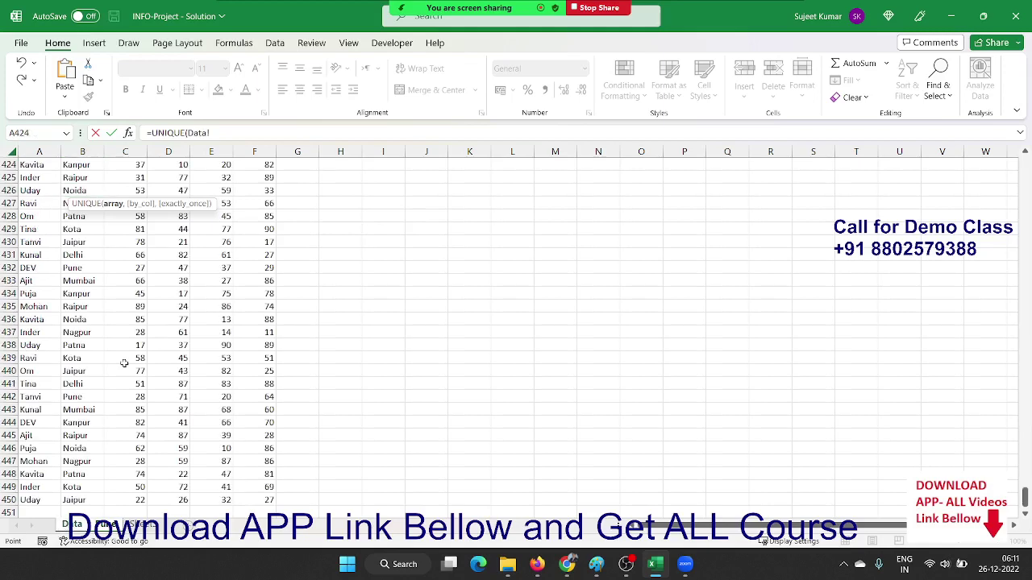
left_click(134, 176)
key("ctrl+Up")
key("ctrl+shift+Right")
key("Return")
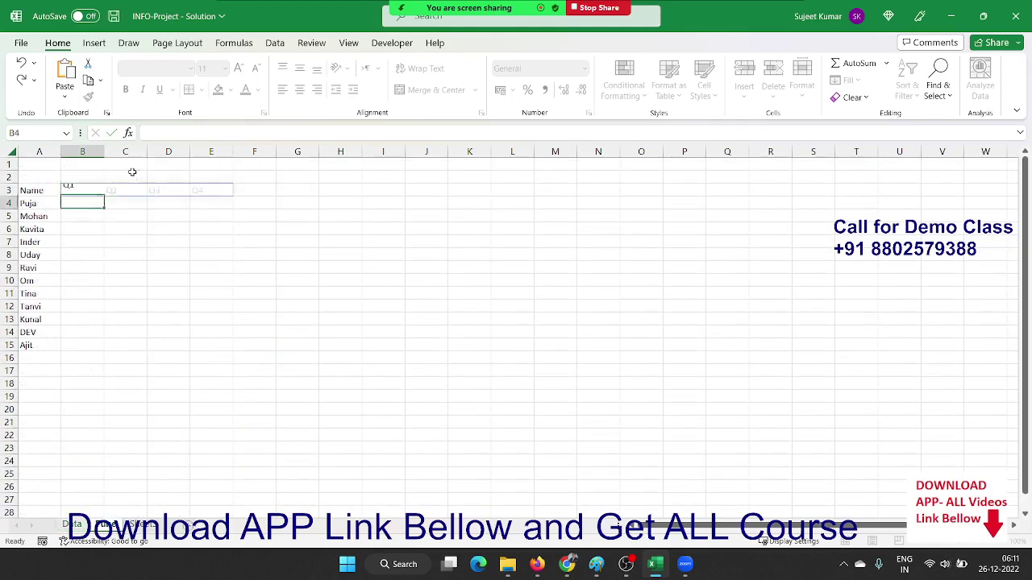
key("Up")
key("Down")
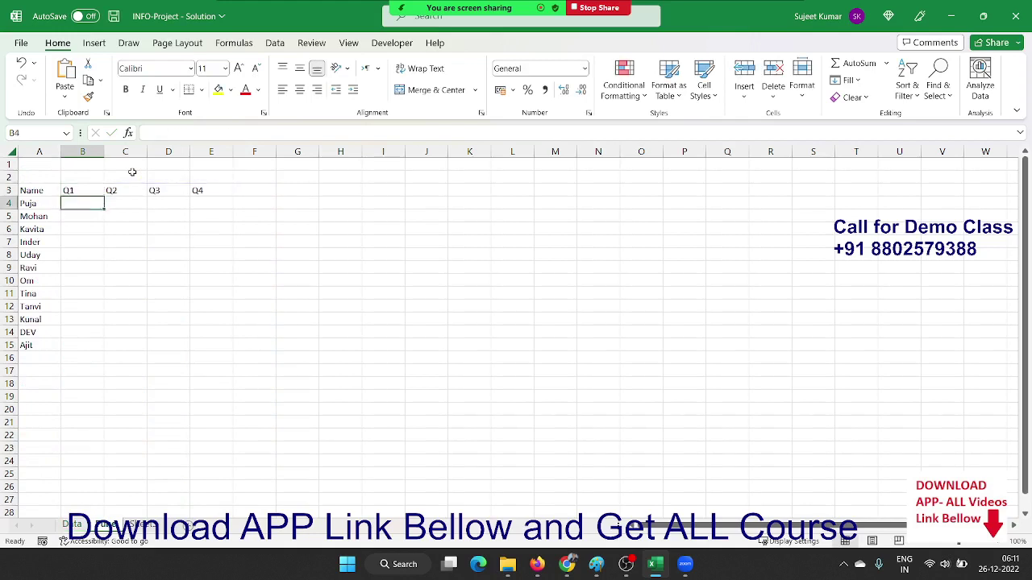
key("Up")
key("Up")
key("Up")
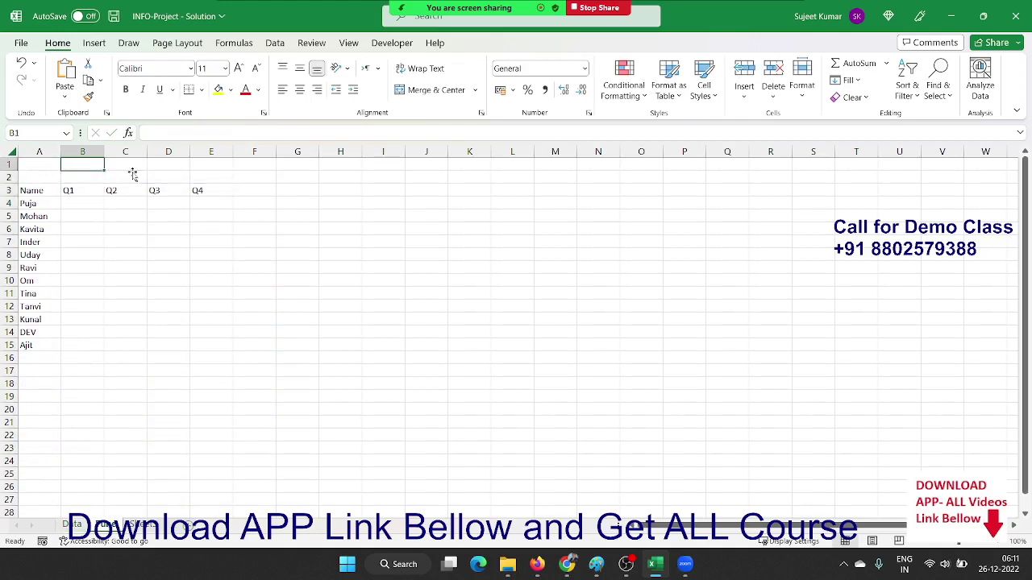
Step: Insert a blank row above the table and merge A1:H2 into one centred title cell
key("shift+space")
key("ctrl+shift+plus")
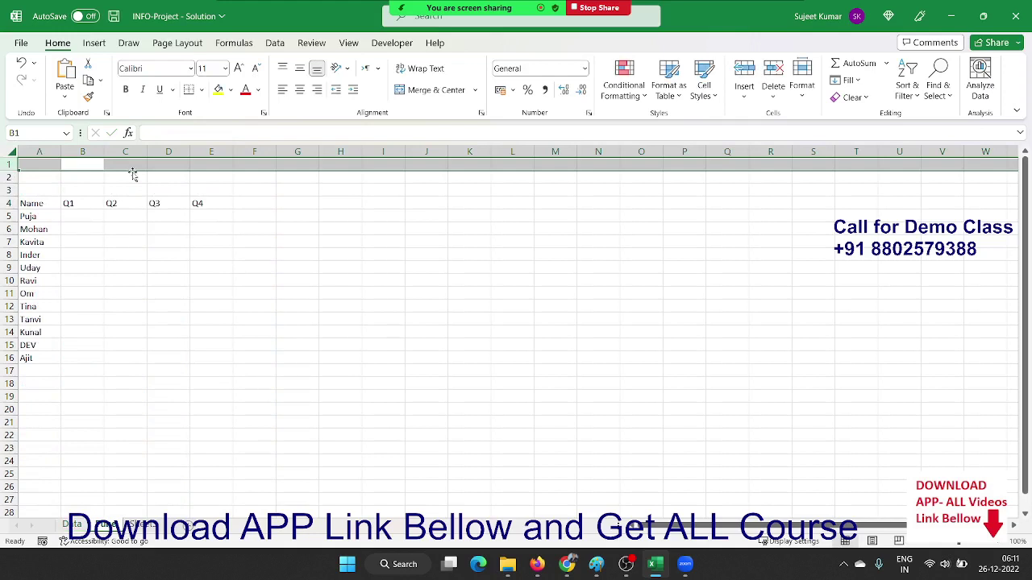
key("Down")
key("Up")
key("Left")
key("shift+Right")
key("shift+Right")
key("shift+Right")
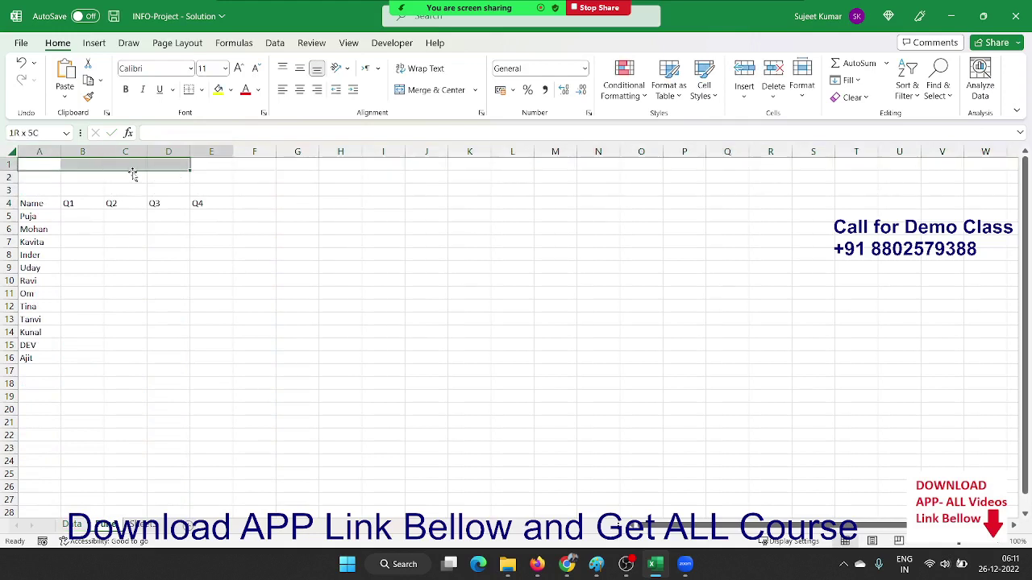
key("shift+Right")
key("shift+Right")
key("shift+Right")
key("shift+Right")
key("shift+Down")
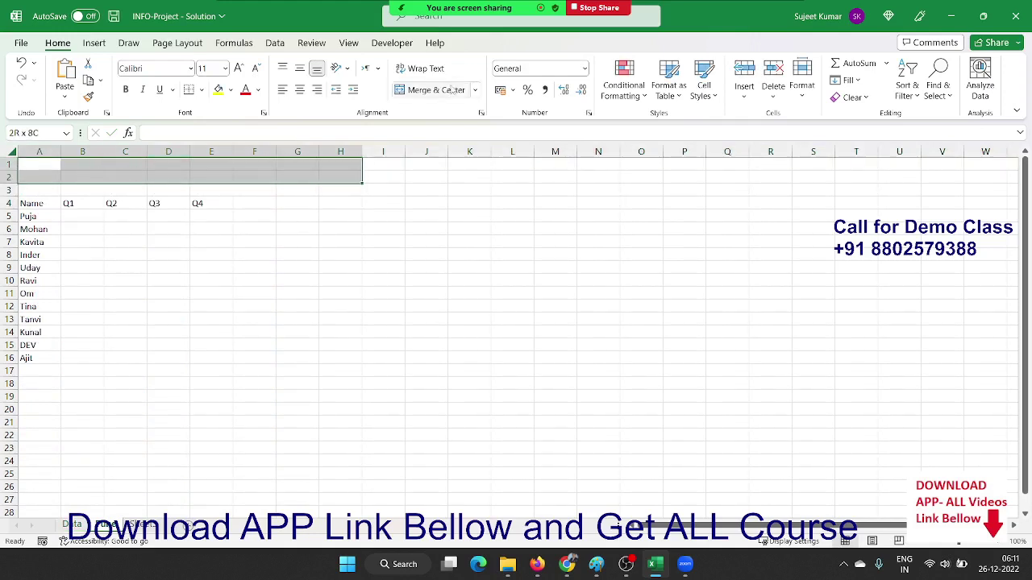
left_click(419, 89)
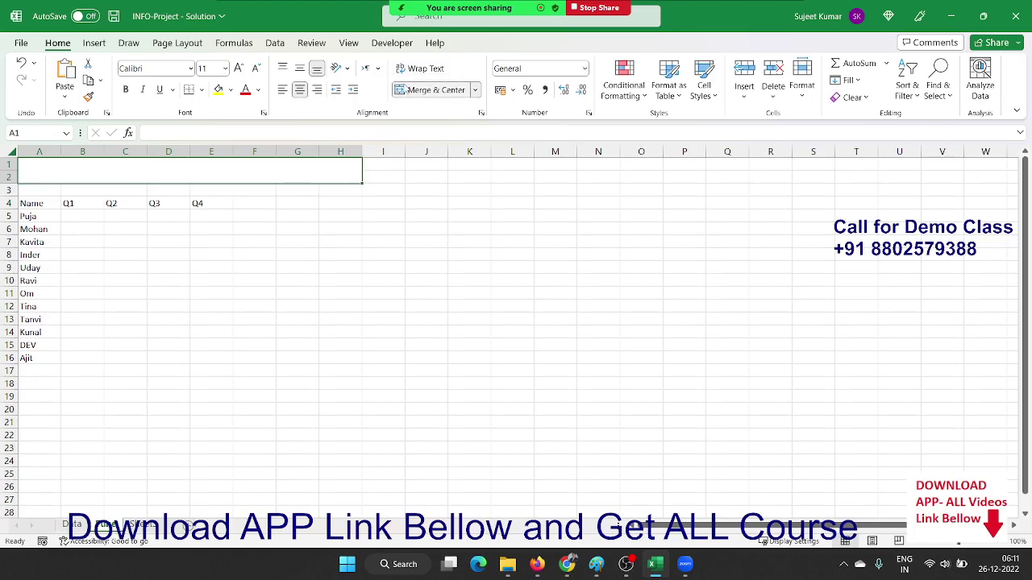
Step: Type the title 'Queterly Sales Report - 2021' into the merged cell
type("Qu")
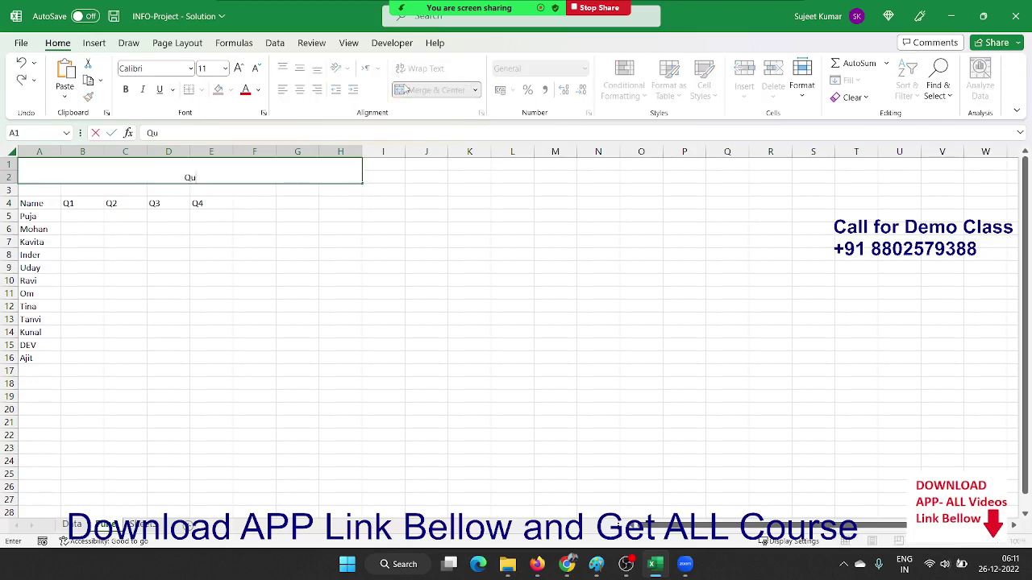
type("erly")
key("BackSpace")
key("BackSpace")
key("BackSpace")
type("ter")
type("ly Sales")
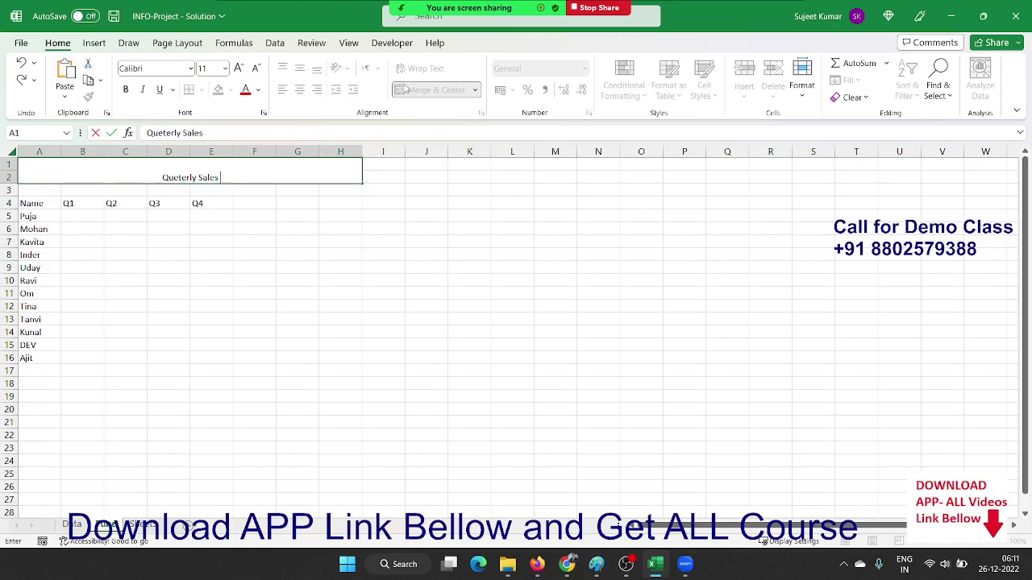
type(" Report")
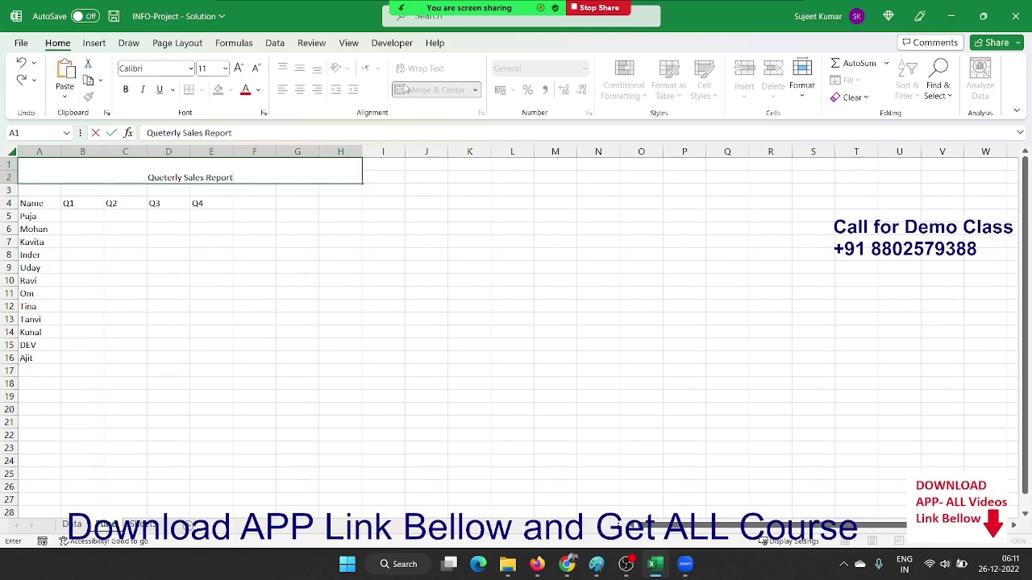
type(" - 20")
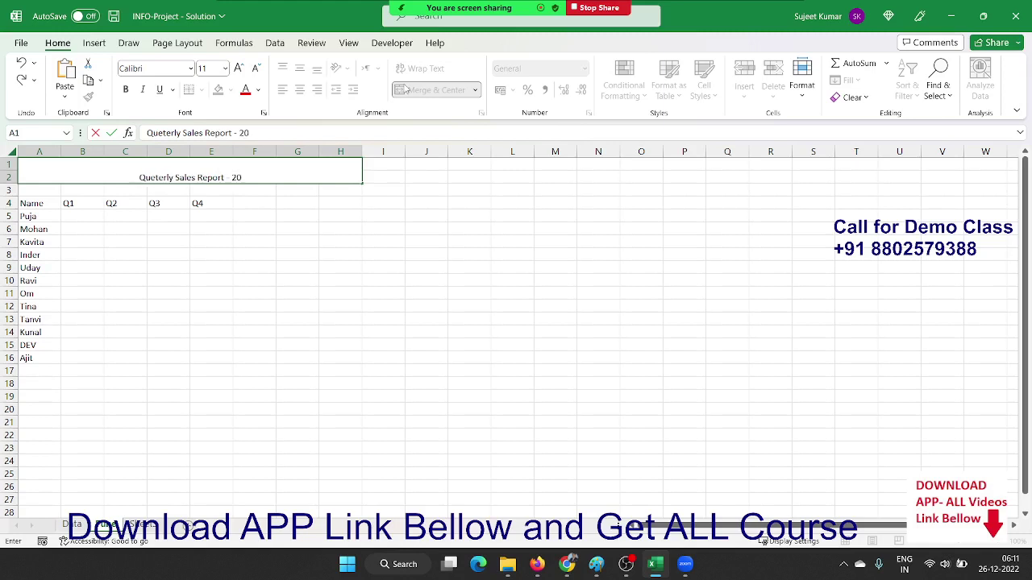
type("21")
key("Return")
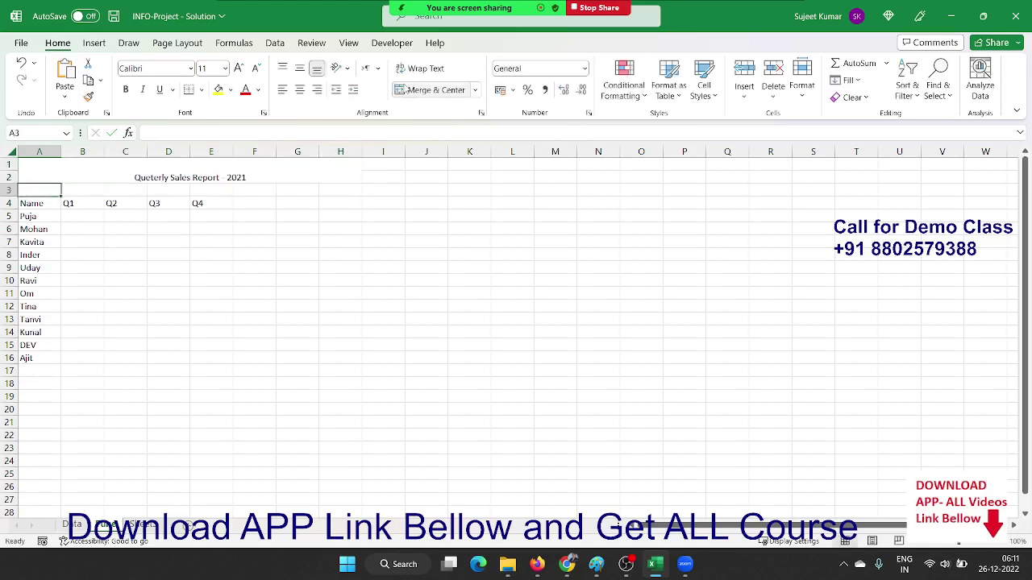
Step: Make the title bold, underlined and 22 pt, and select row 3 below it
key("Up")
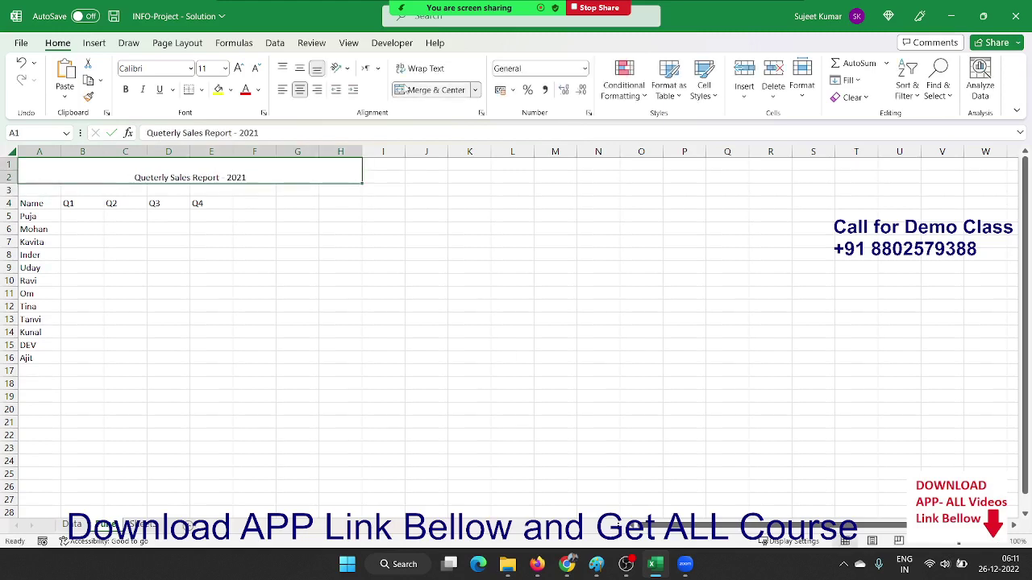
key("ctrl+b")
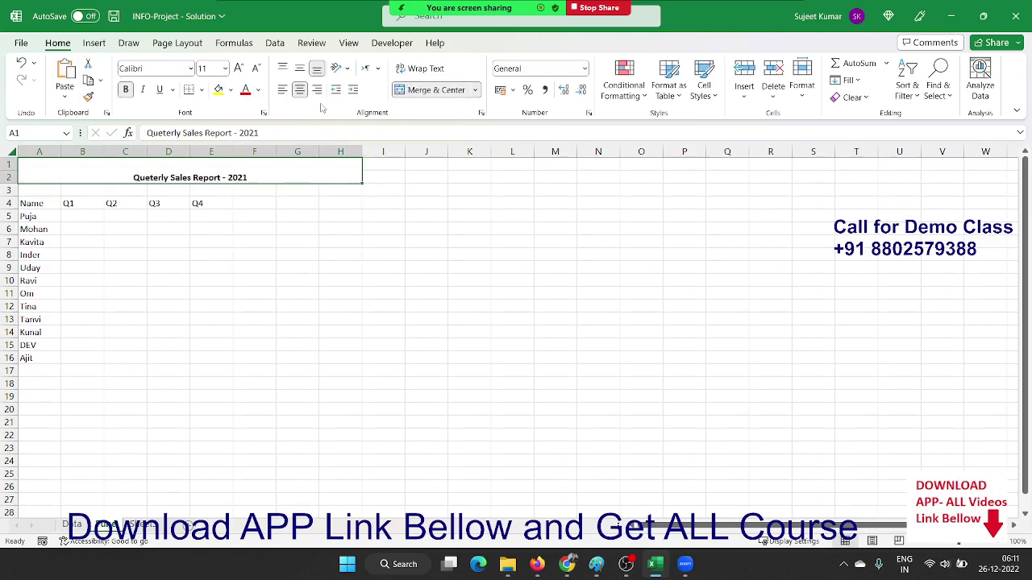
left_click(238, 69)
left_click(238, 68)
left_click(238, 68)
left_click(237, 69)
left_click(237, 68)
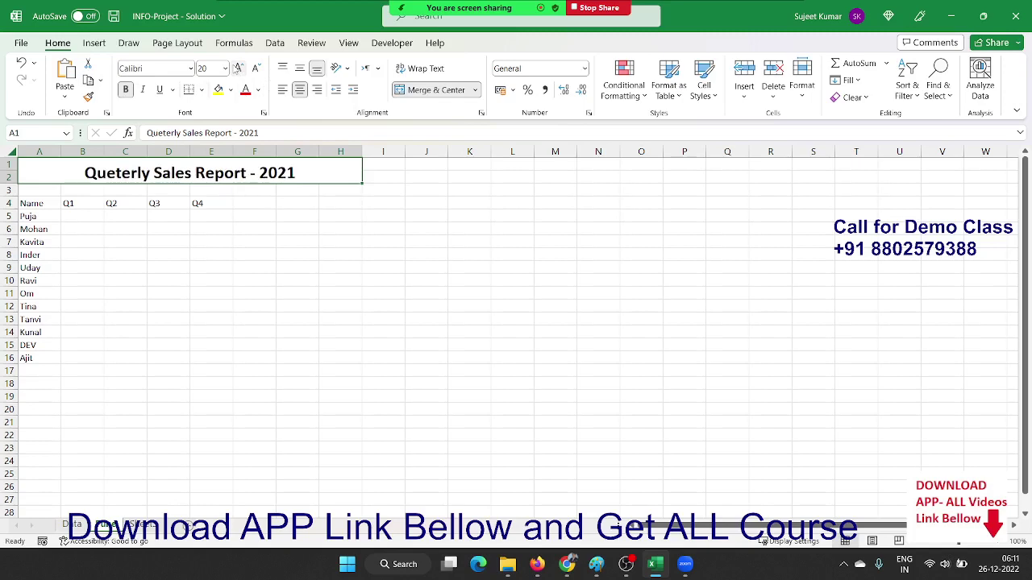
left_click(238, 68)
key("ctrl+u")
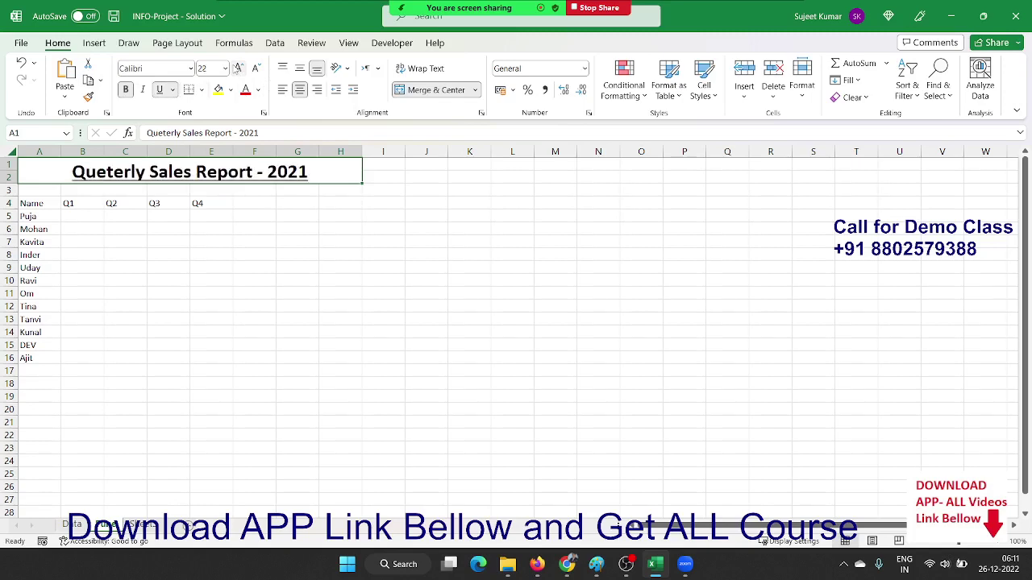
key("Down")
key("shift+space")
Step: Insert a second blank row and merge C3:D3 into one centred cell
key("ctrl+plus")
key("ctrl+plus")
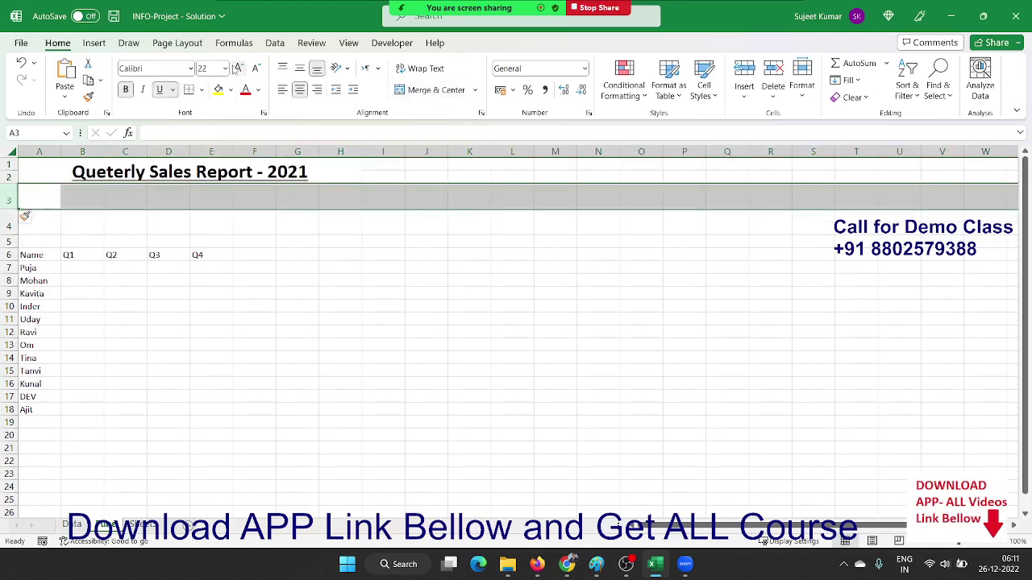
key("Left")
key("Right")
key("Right")
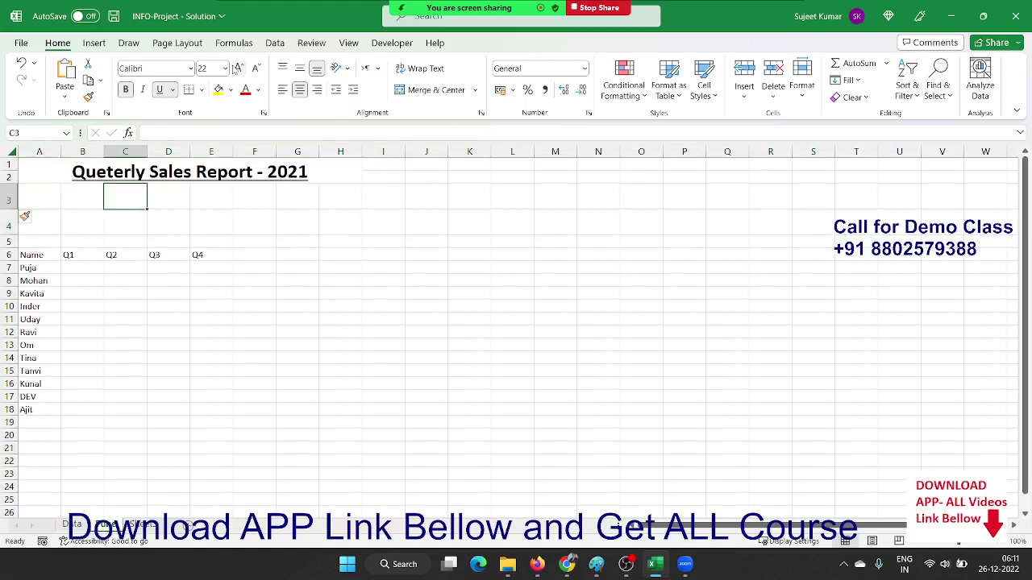
key("shift+Right")
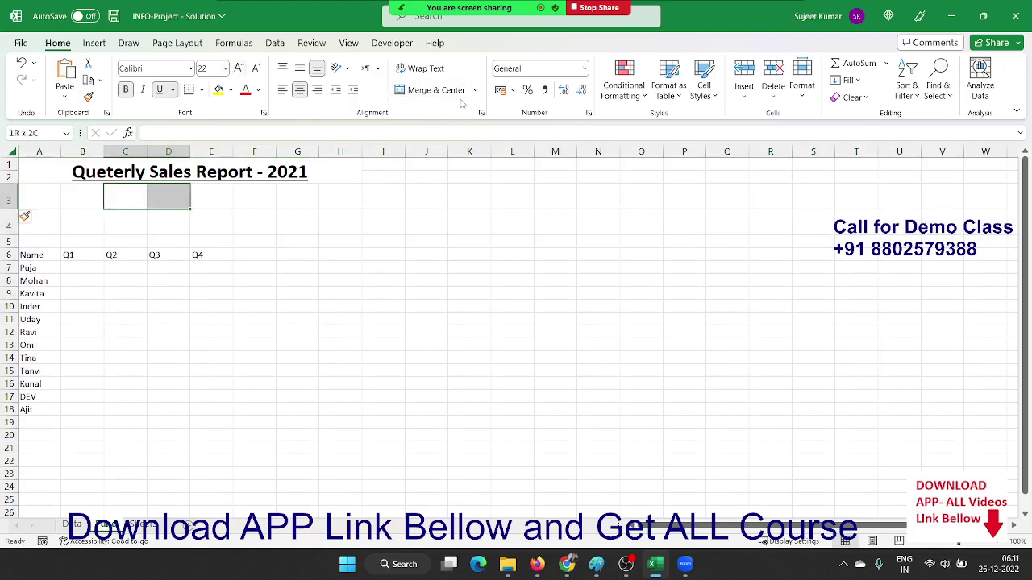
left_click(457, 95)
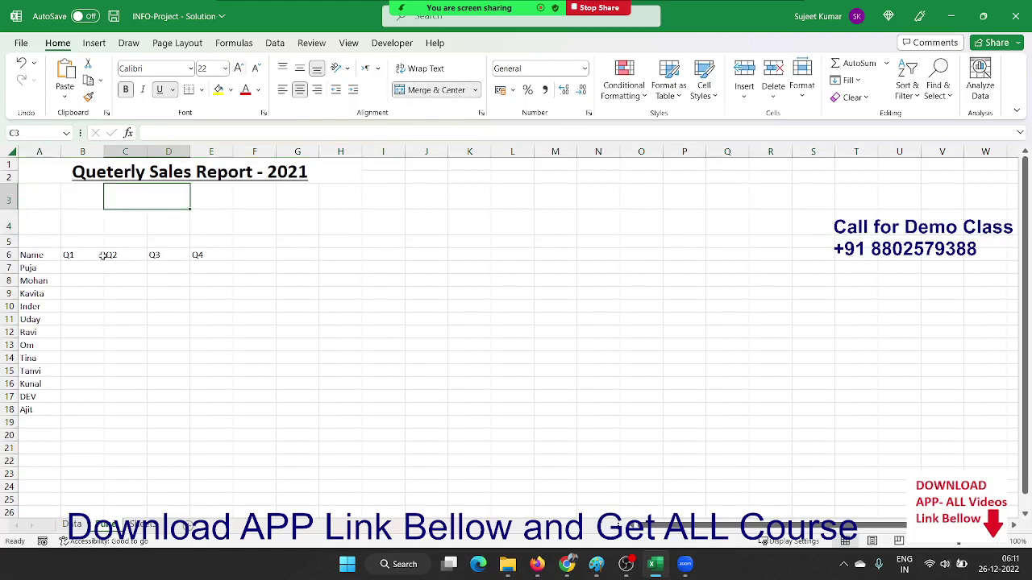
Step: Enter the city name 'Pune' in the merged cell and remove its underline
type("C")
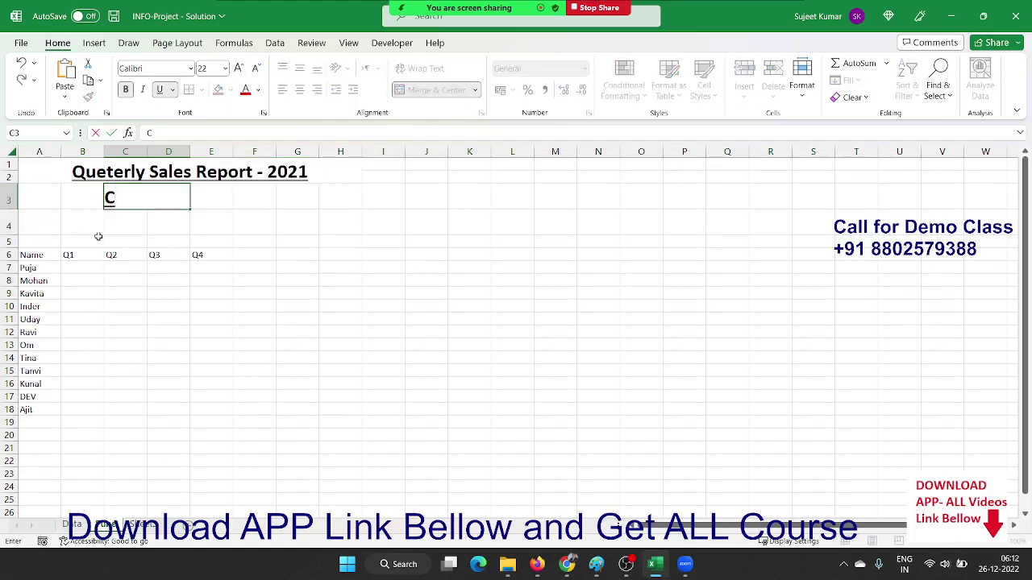
key("Escape")
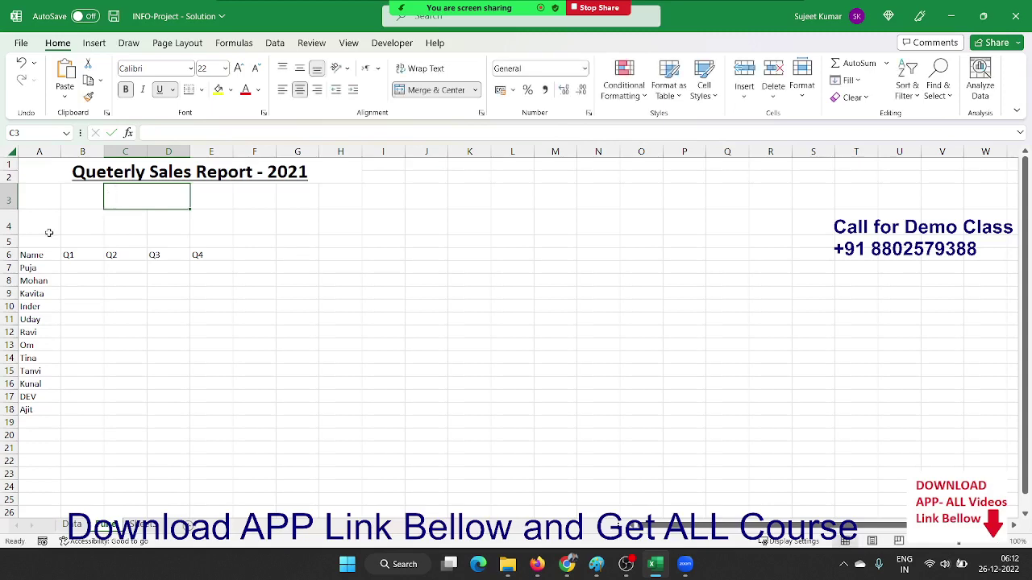
type("Pune")
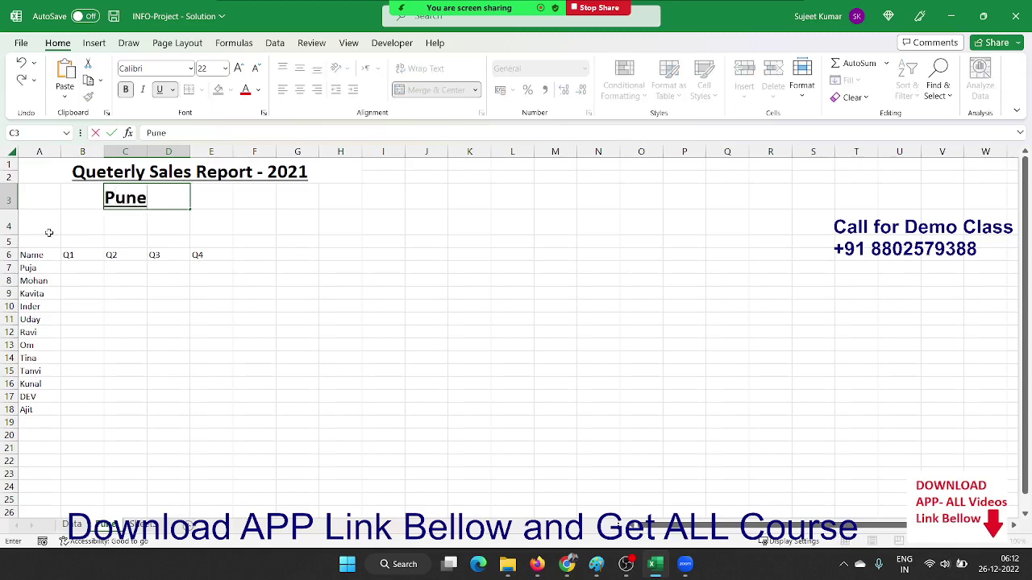
key("Return")
key("Up")
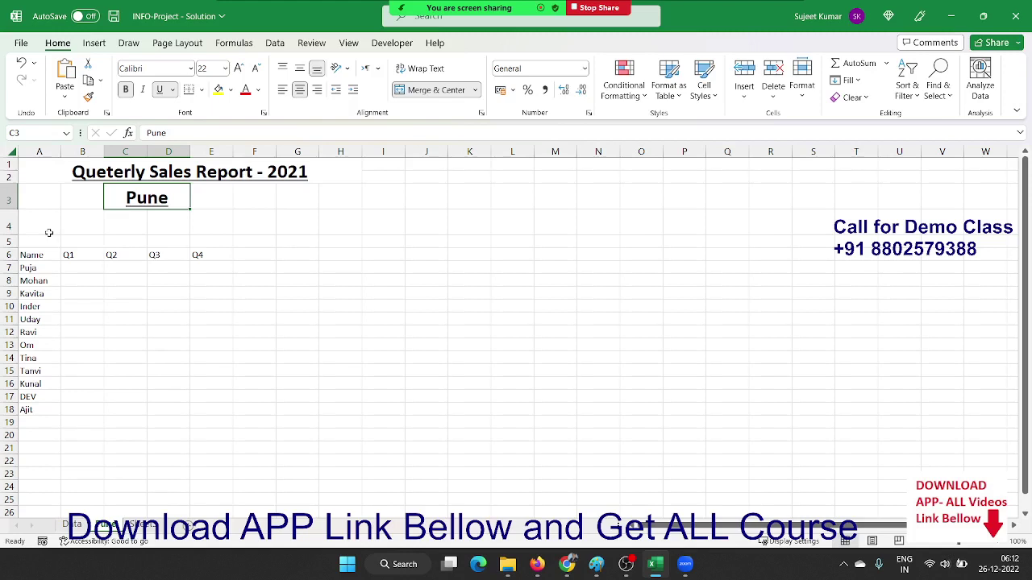
key("ctrl+u")
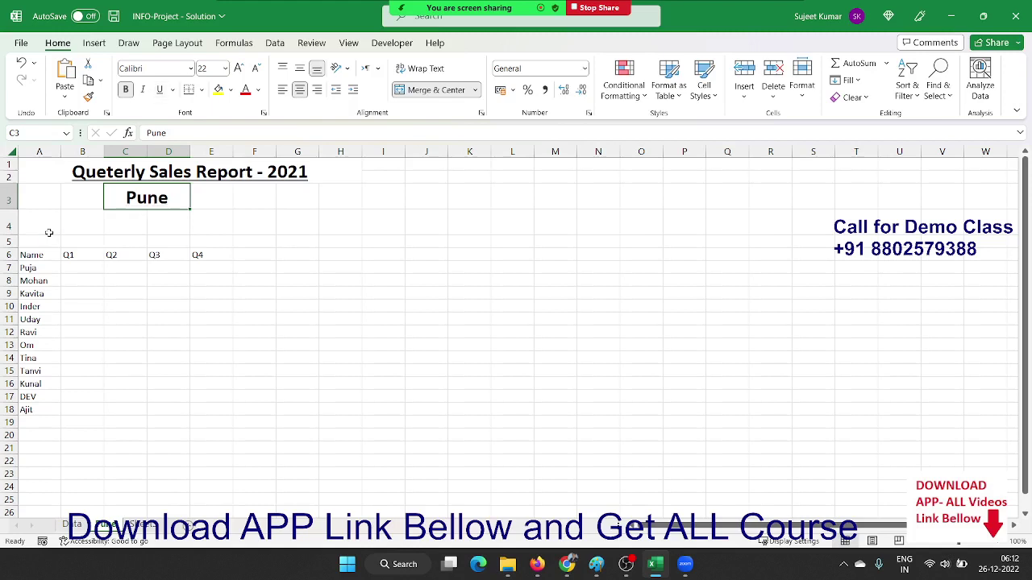
key("Down")
key("Down")
key("Down")
key("Left")
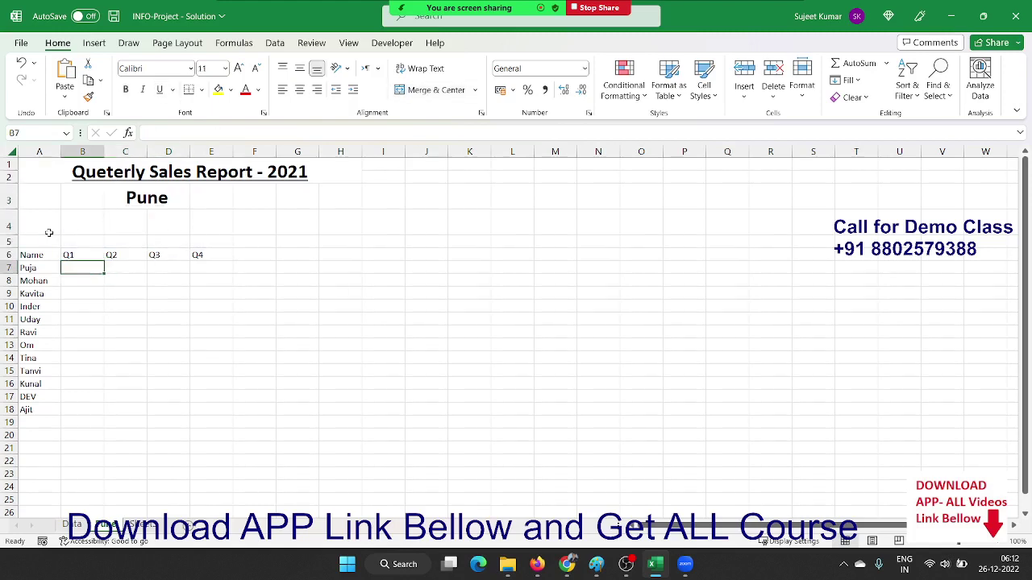
Step: In B7, start a SUMIFS summing Data!C:C with Data!A:A as the first criteria range
type("=sum")
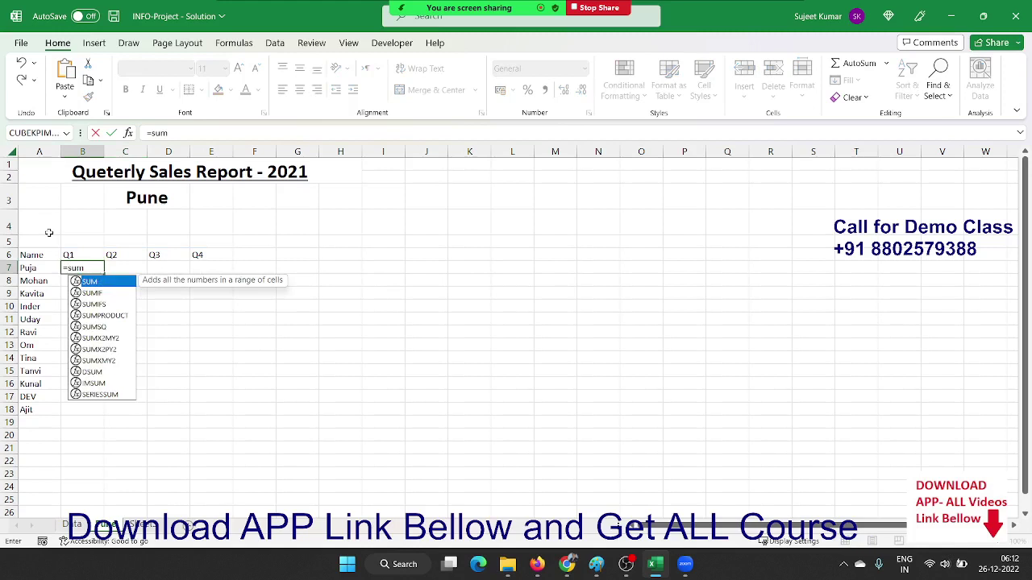
key("Down")
key("Down")
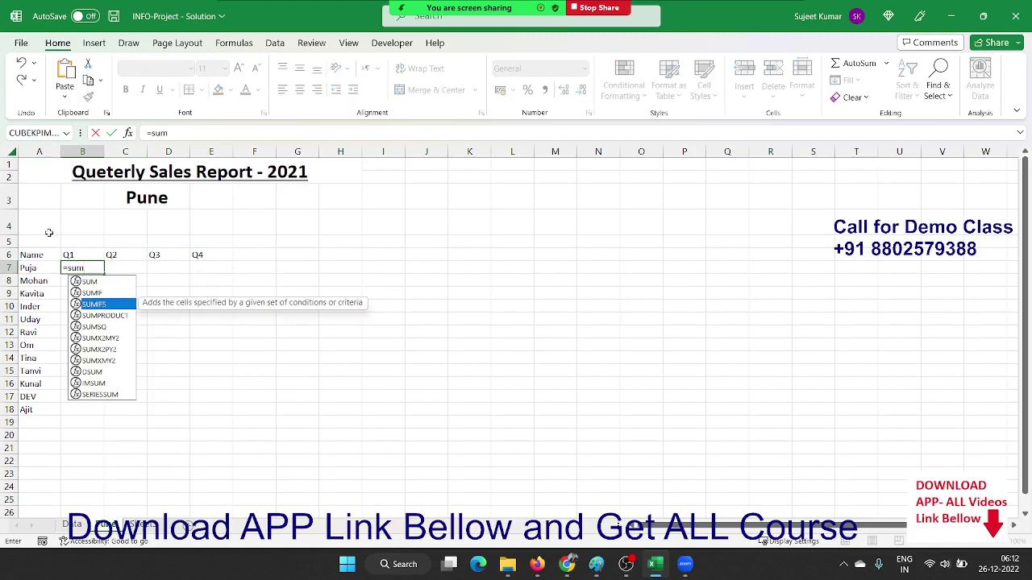
key("Tab")
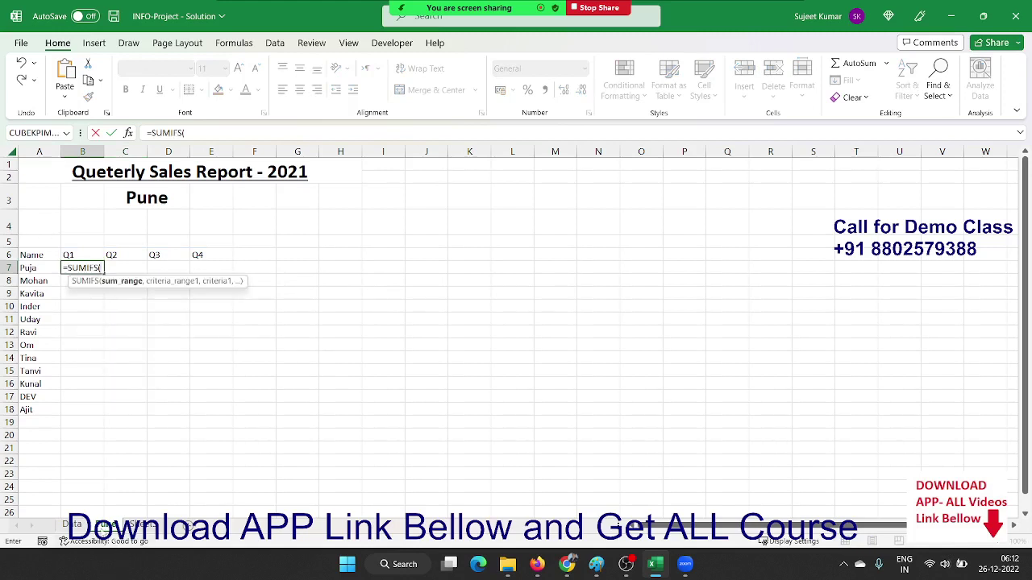
left_click(72, 525)
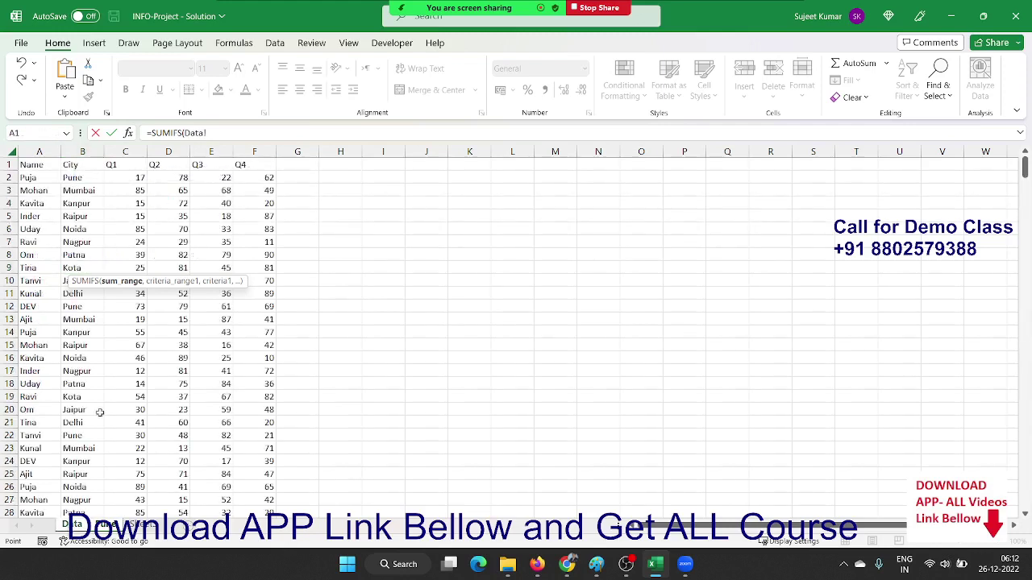
left_click(125, 151)
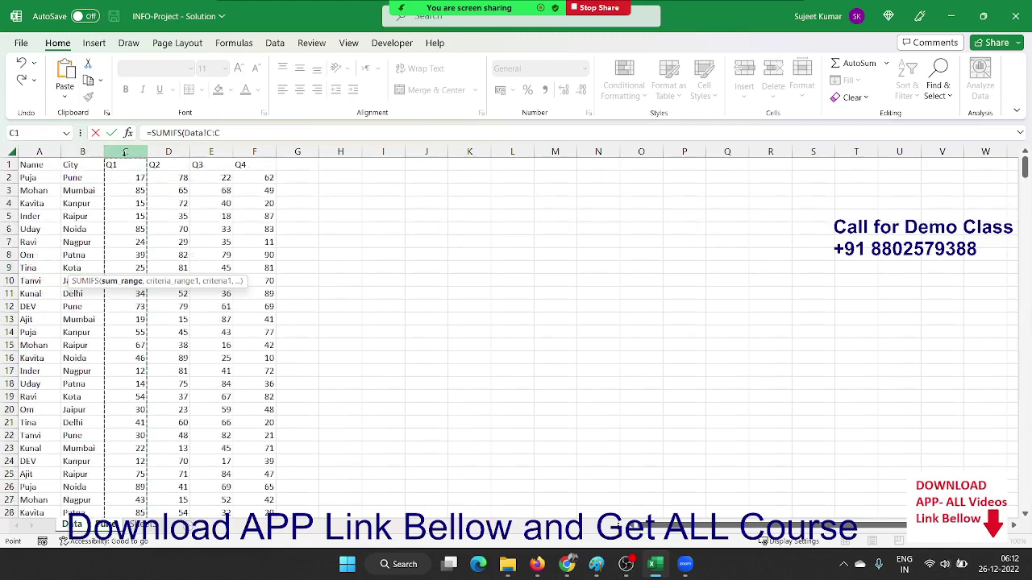
type(",")
left_click(39, 152)
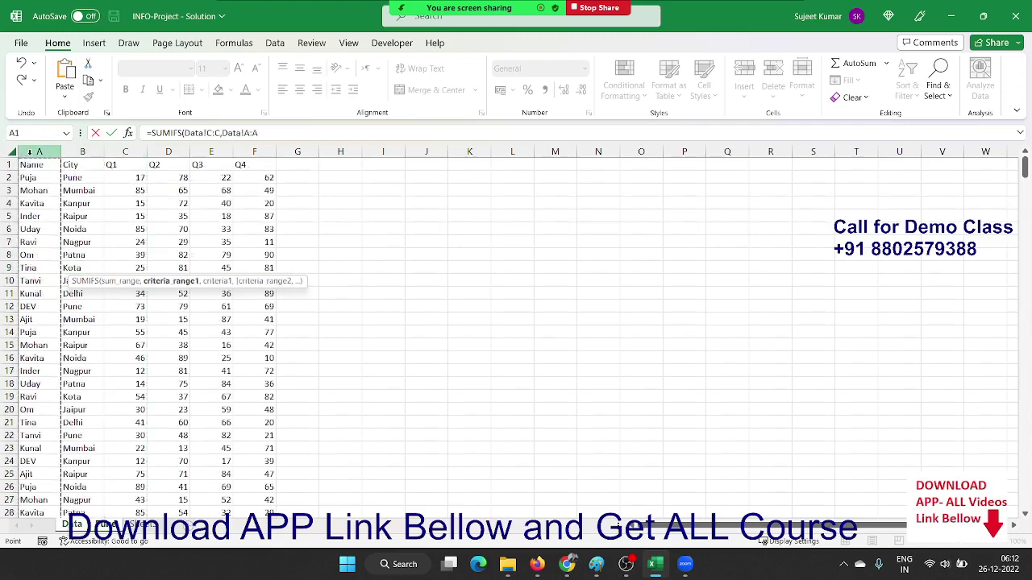
type(",")
Step: Add criteria Pune!A7, Data!B:B and Pune!C3 to complete the formula, returning 410
left_click(113, 524)
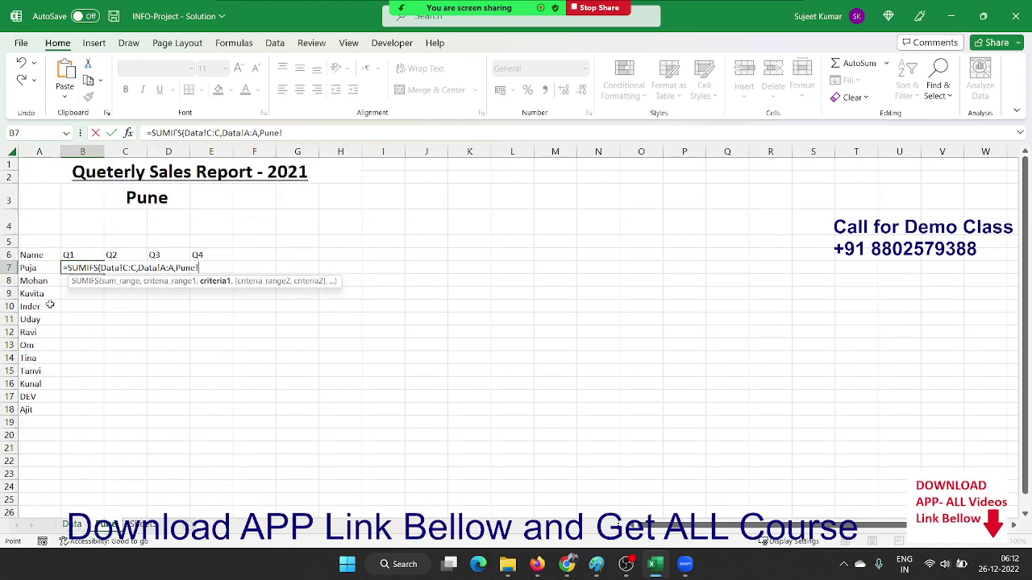
left_click(32, 268)
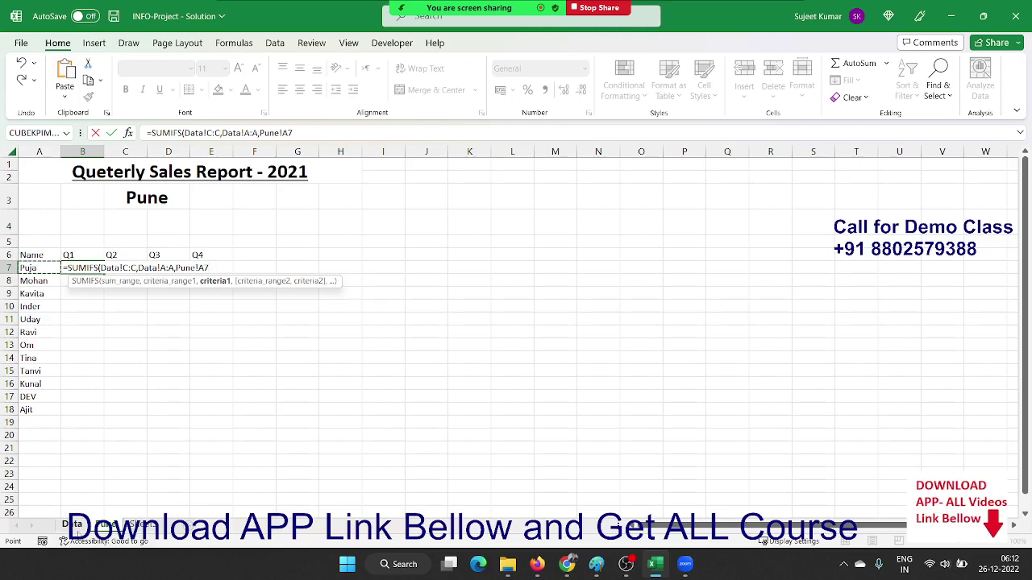
type(",")
left_click(72, 524)
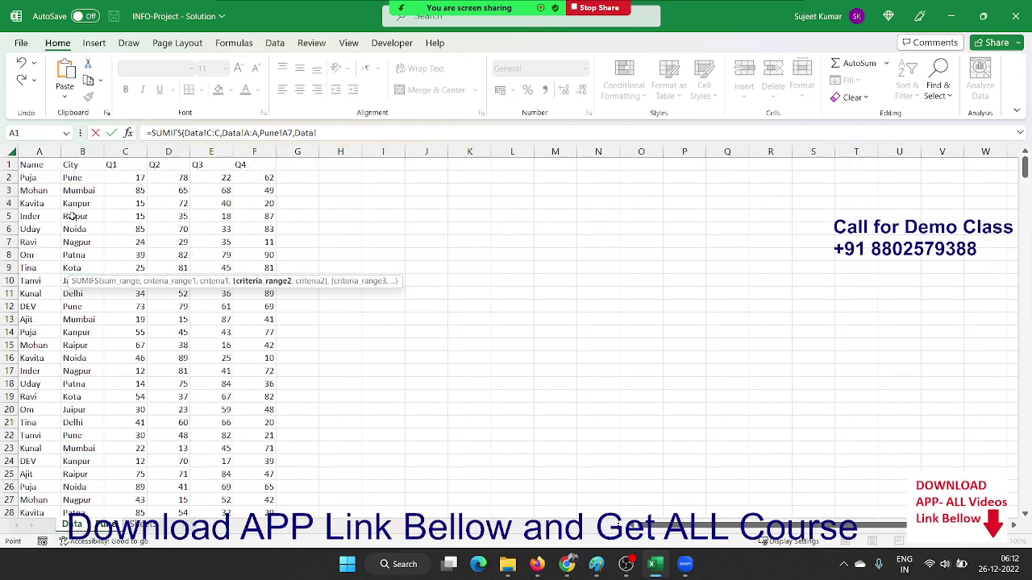
left_click(81, 145)
type(",")
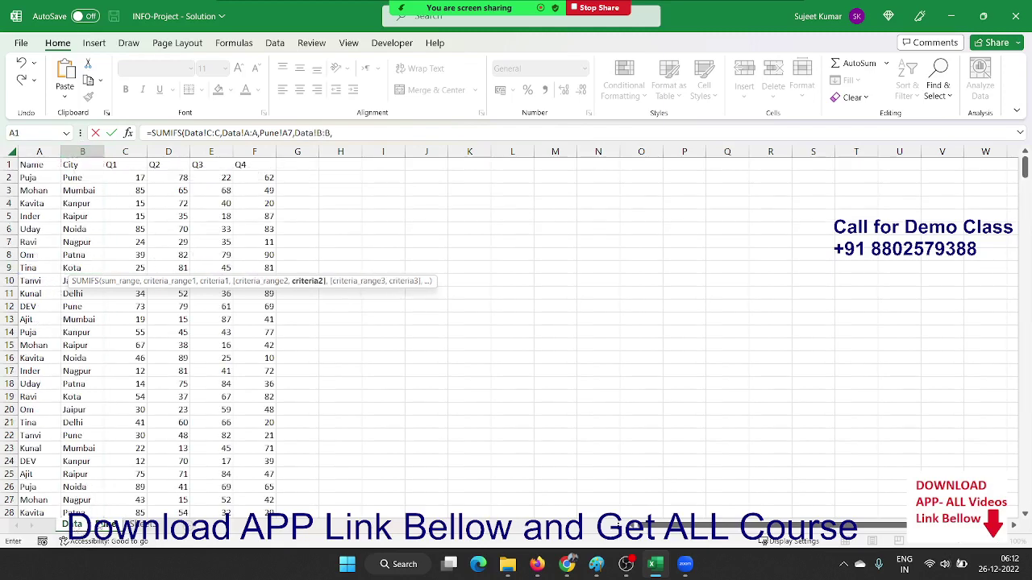
left_click(102, 525)
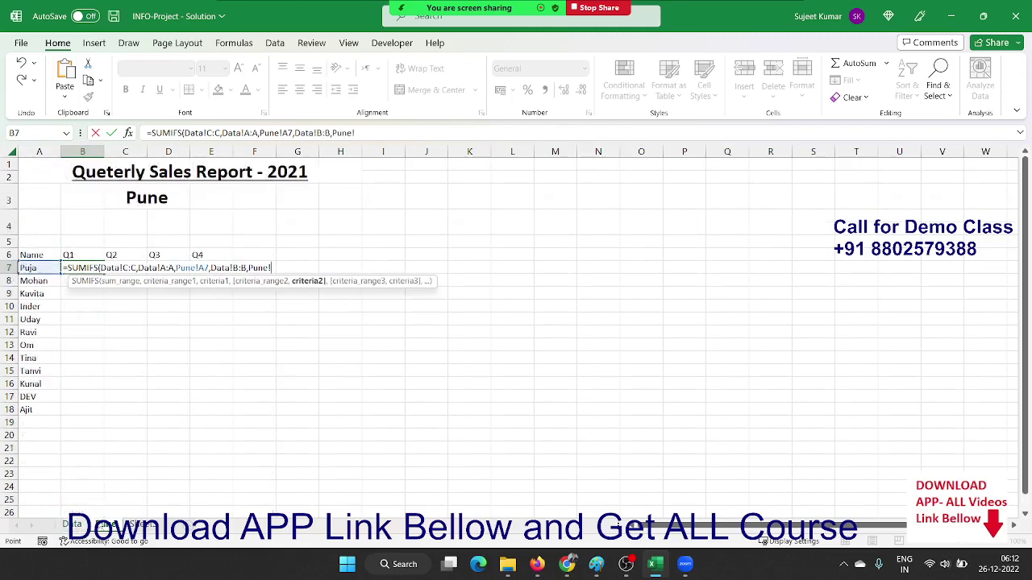
left_click(137, 199)
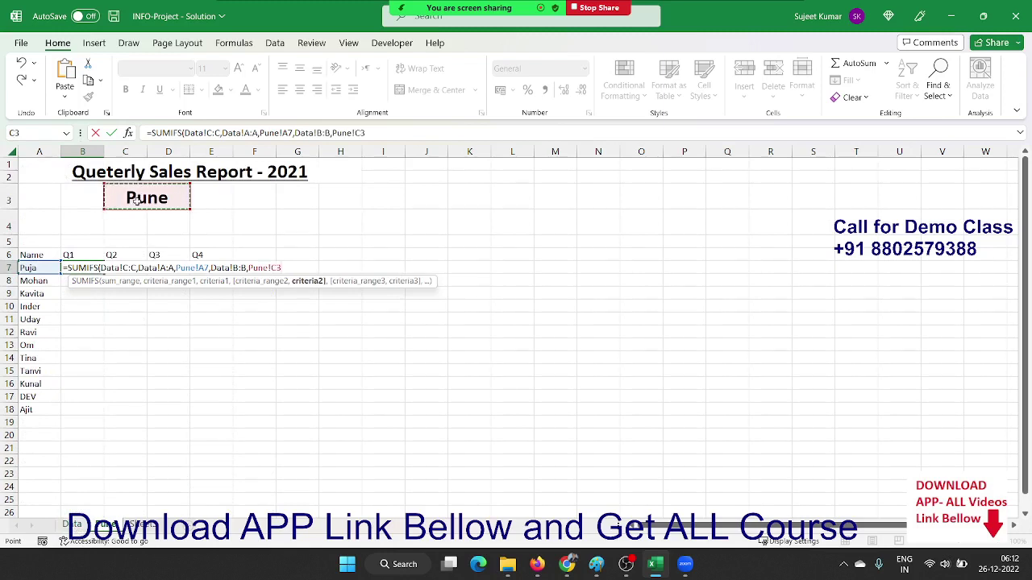
key("Return")
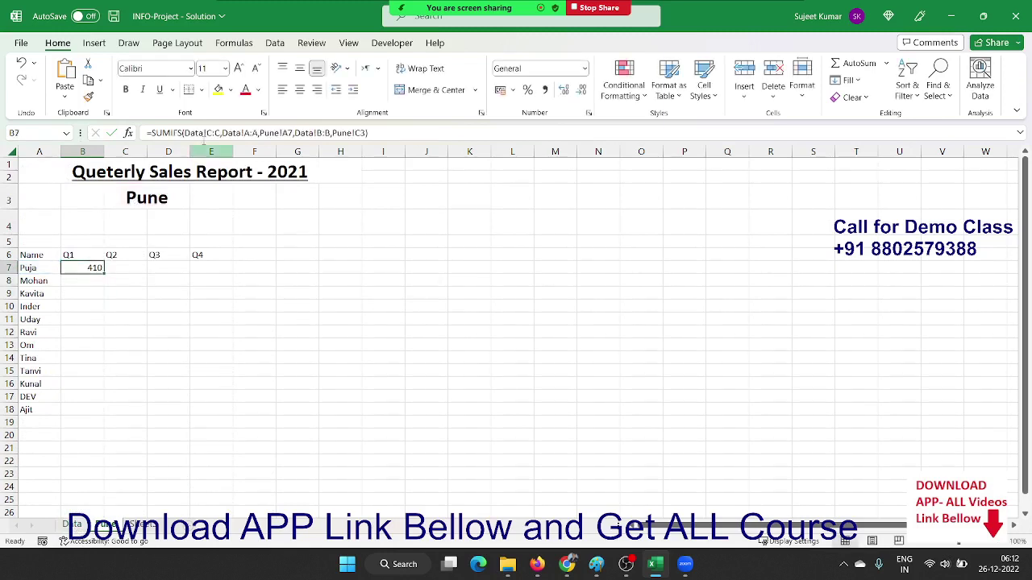
Step: Lock B7's references as Data!$A:$A, Pune!$A7, Data!$B:$B and Pune!$C$3
left_click(246, 132)
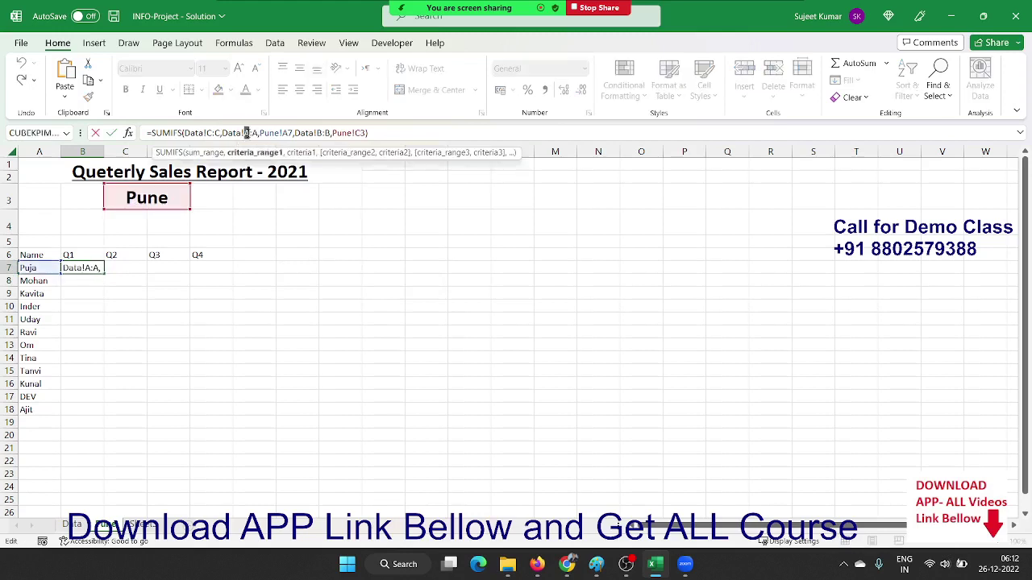
key("F4")
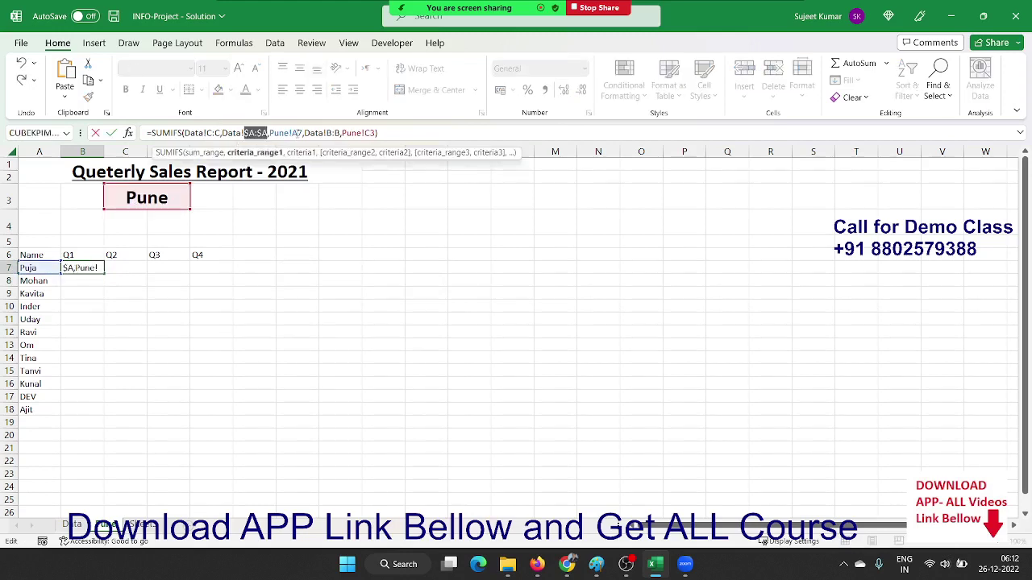
left_click(297, 133)
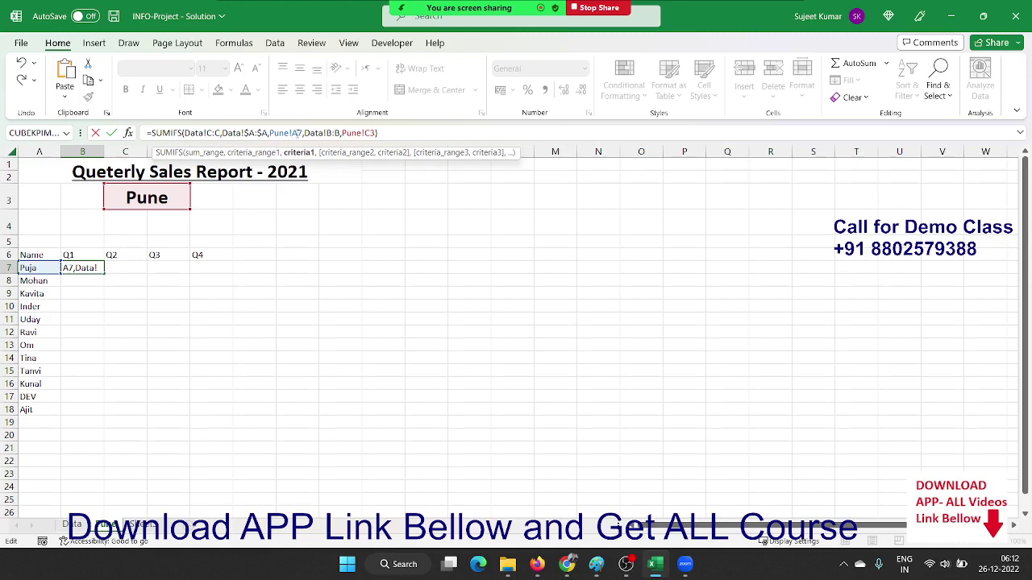
type("$")
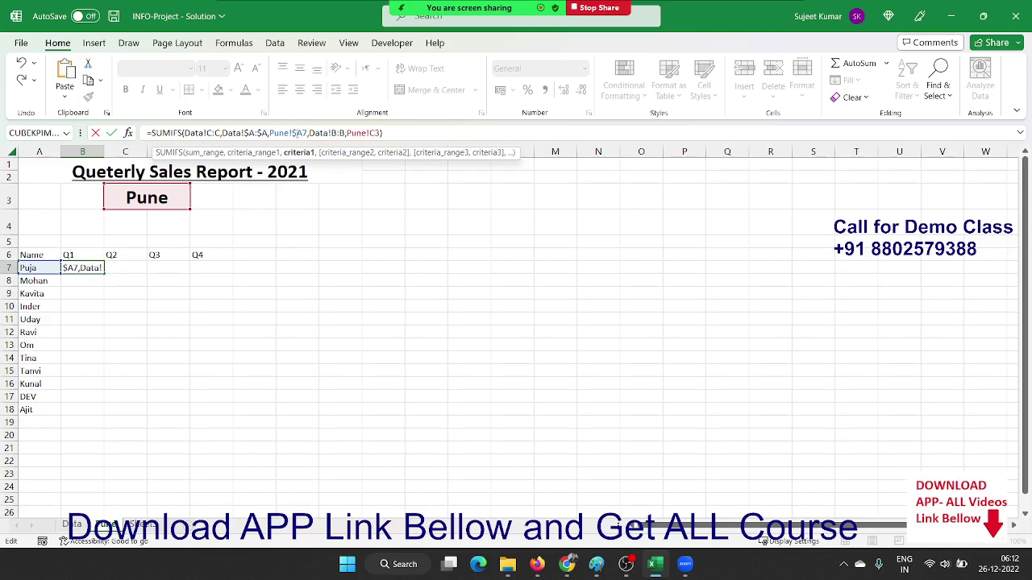
left_click(342, 133)
key("F4")
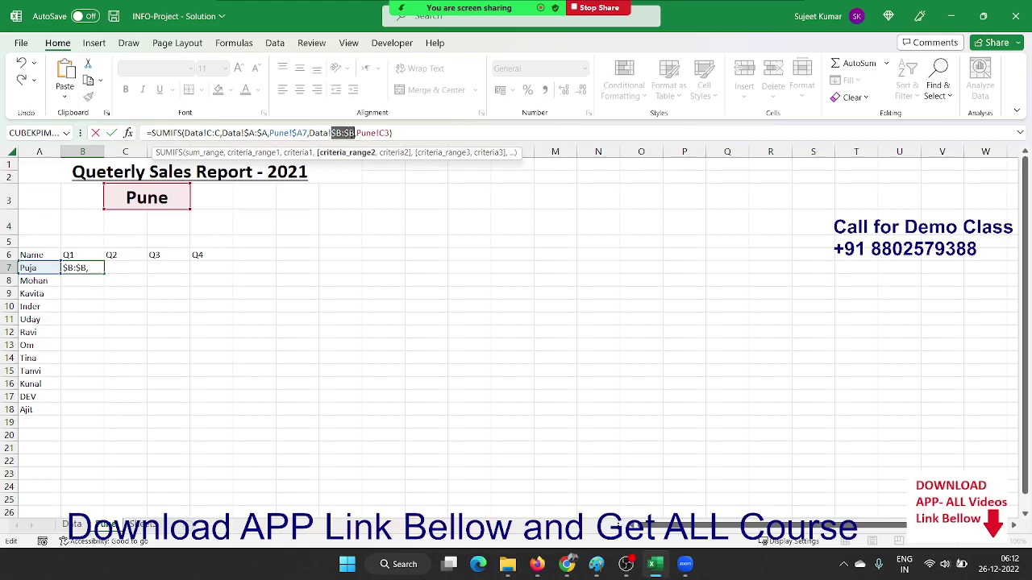
left_click(386, 133)
left_click(385, 133)
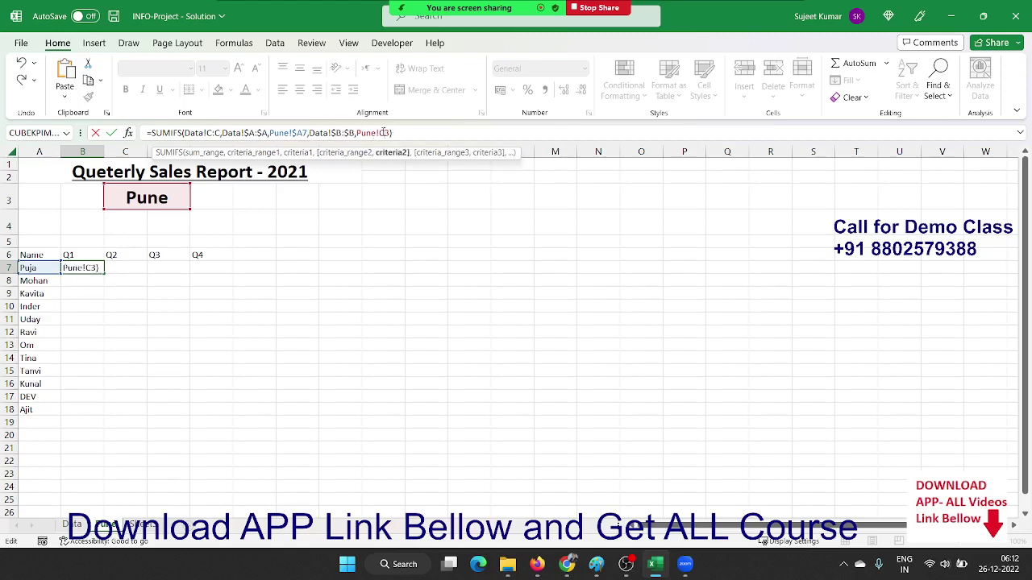
key("F4")
Step: Copy the B7 formula across to E7 and down to row 18
key("Return")
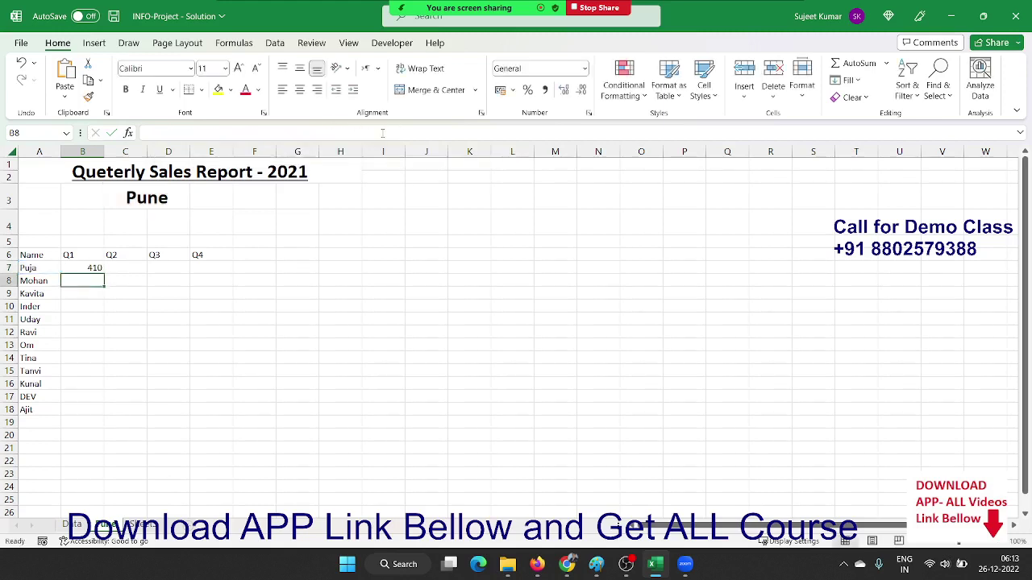
left_click_drag(82, 267, 212, 267)
key("ctrl+r")
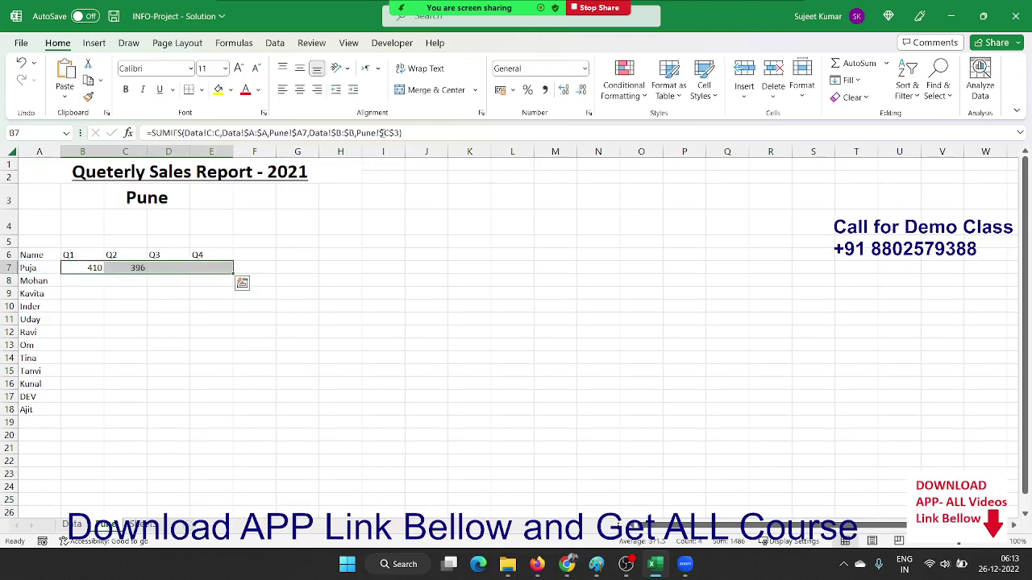
key("shift+Down")
key("shift+Down")
key("shift+Down")
key("shift+Down")
key("shift+Down")
key("shift+Down")
key("shift+Down")
key("shift+Down")
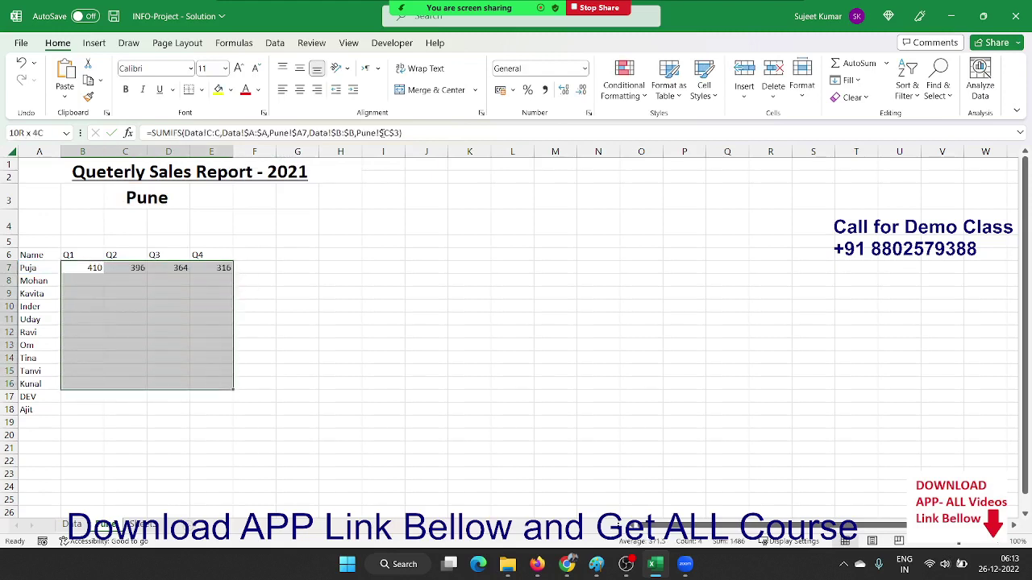
key("shift+Down")
key("shift+Down")
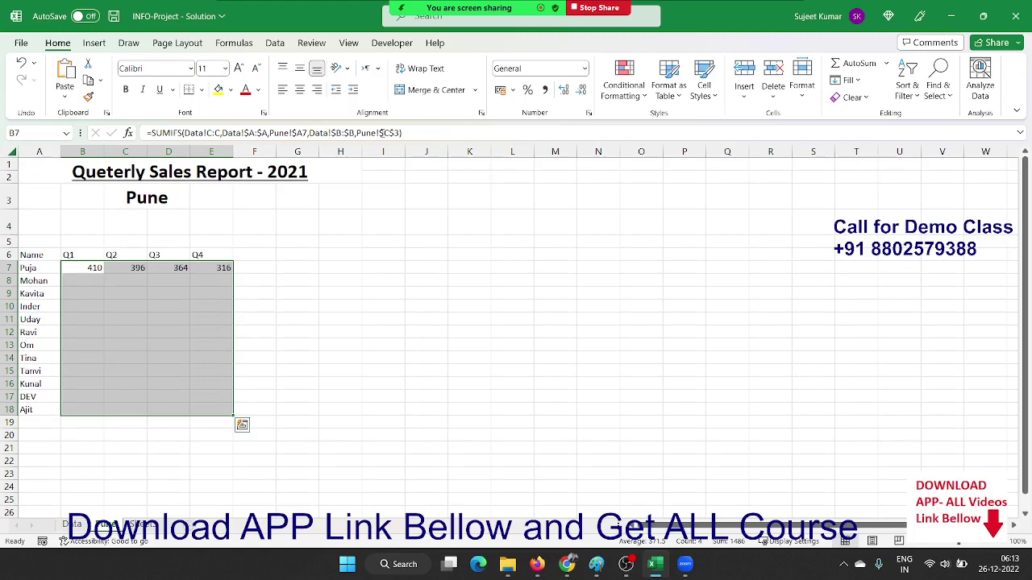
key("ctrl+d")
key("ctrl+q")
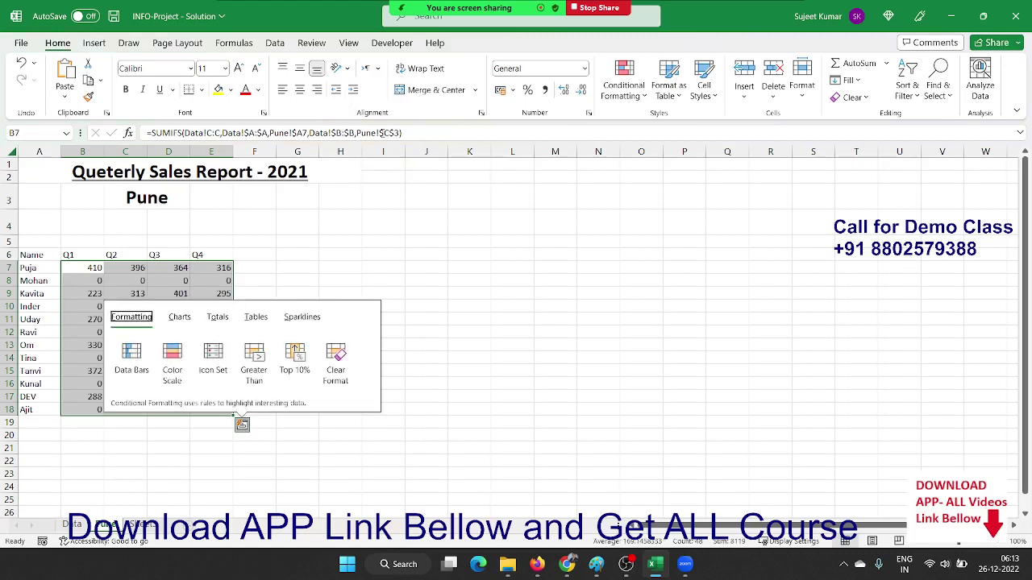
key("Escape")
Step: Check the copied quarter formulas in rows 7–8 and select the header row A6:E6
key("Down")
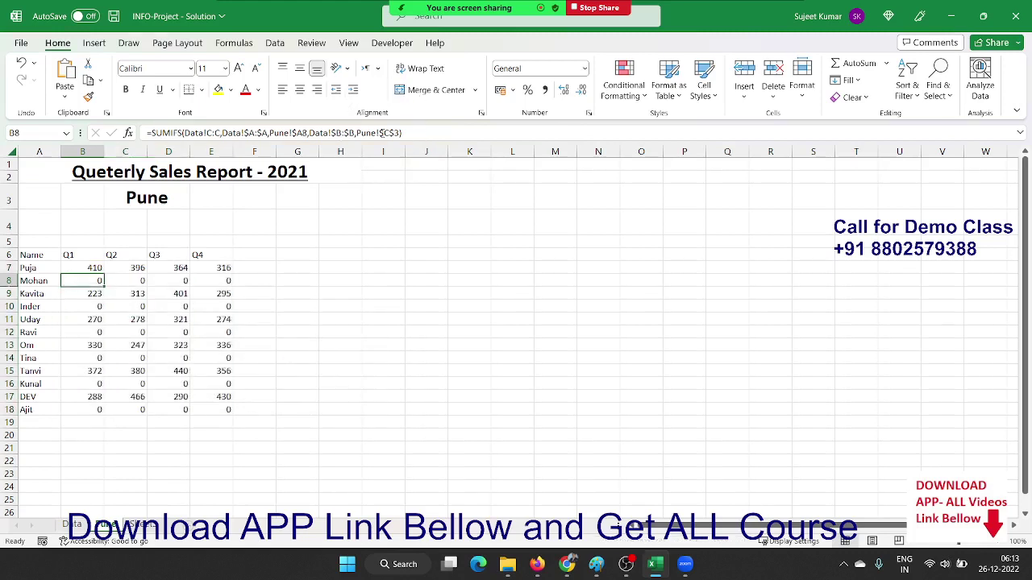
key("F2")
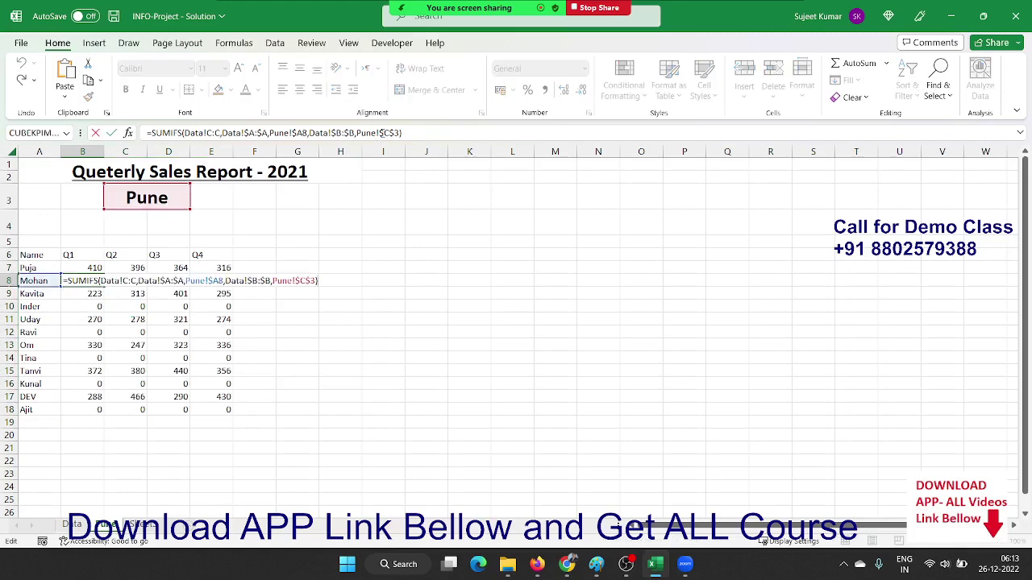
key("Escape")
key("Right")
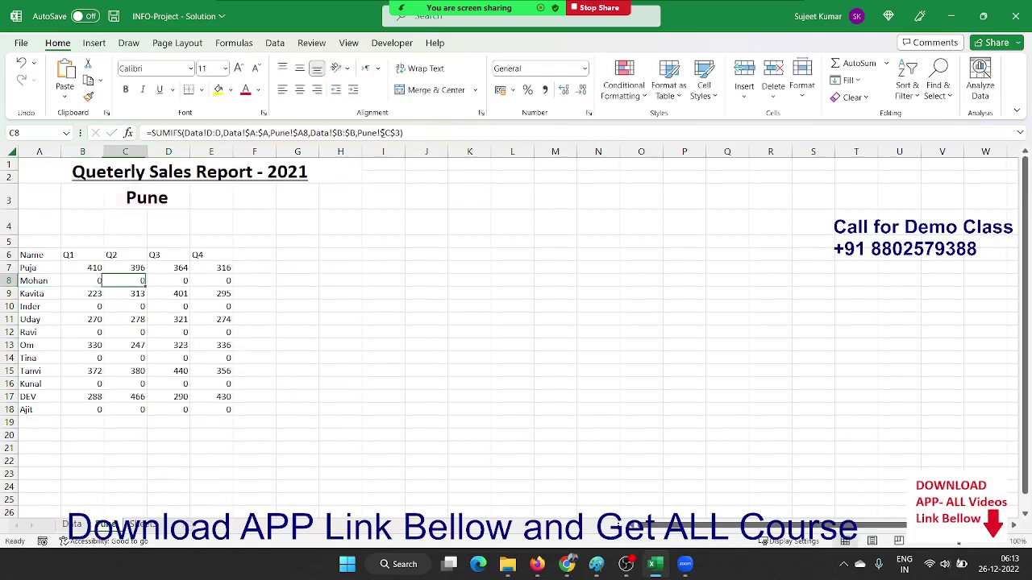
key("Right")
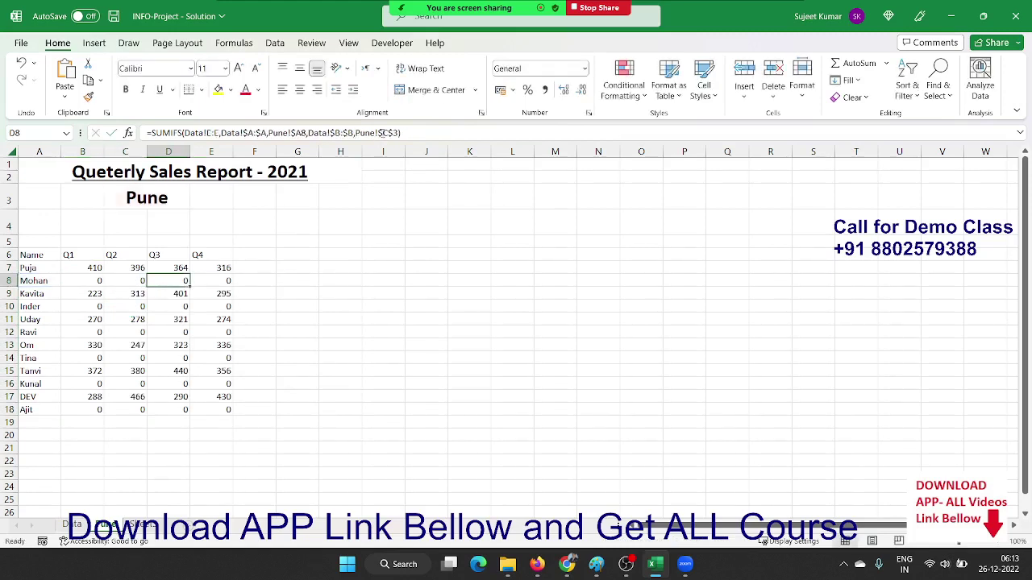
key("Right")
key("Up")
key("Up")
key("Left")
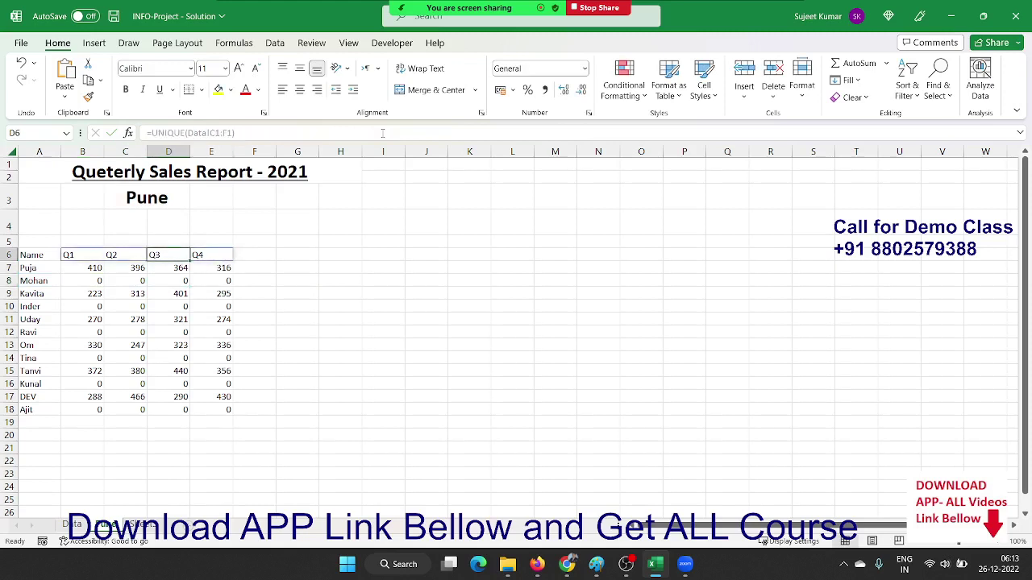
key("Left")
key("Left")
key("Left")
key("shift+Right")
key("shift+Right")
key("shift+Right")
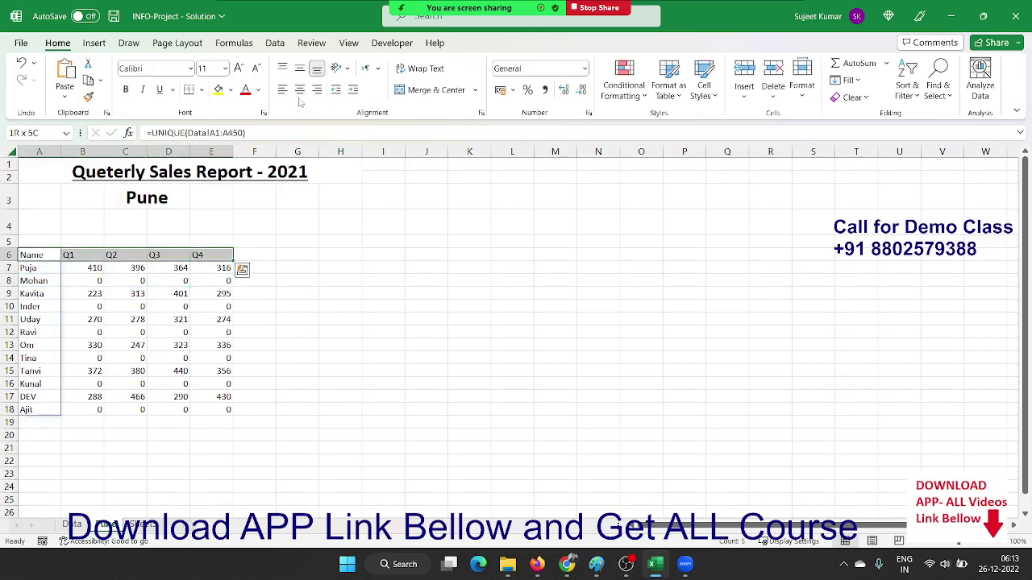
Step: Fill the header row A6:E6 with light green
left_click(201, 90)
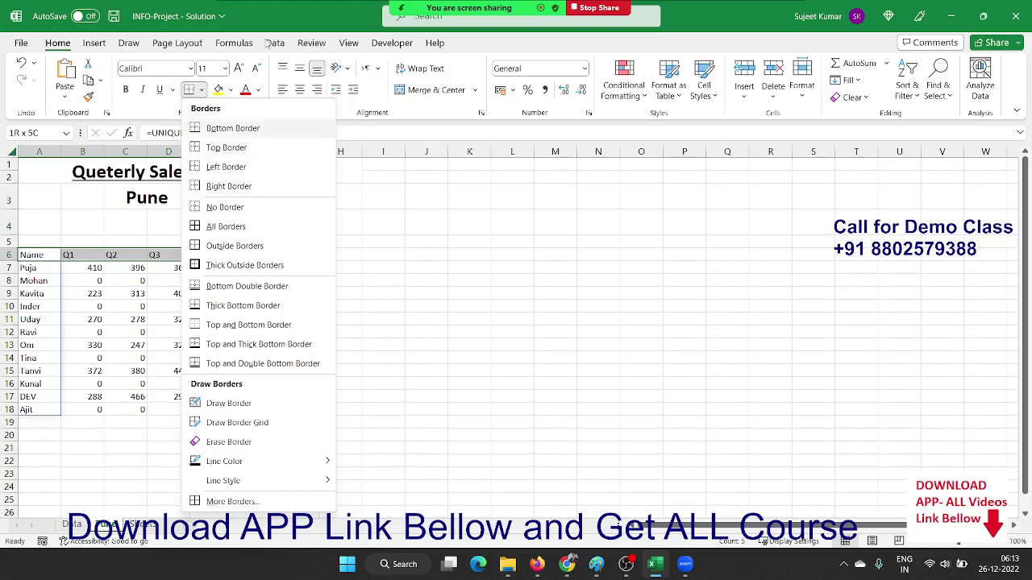
left_click(231, 89)
left_click(231, 89)
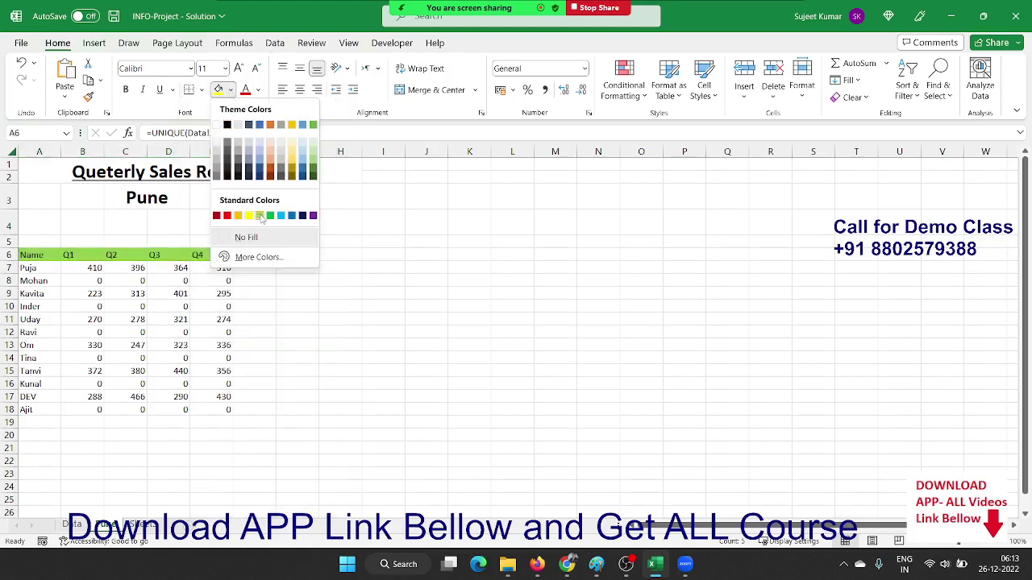
left_click(259, 215)
Step: Put borders around every cell of the data rows A7:E18
left_click_drag(28, 268, 230, 409)
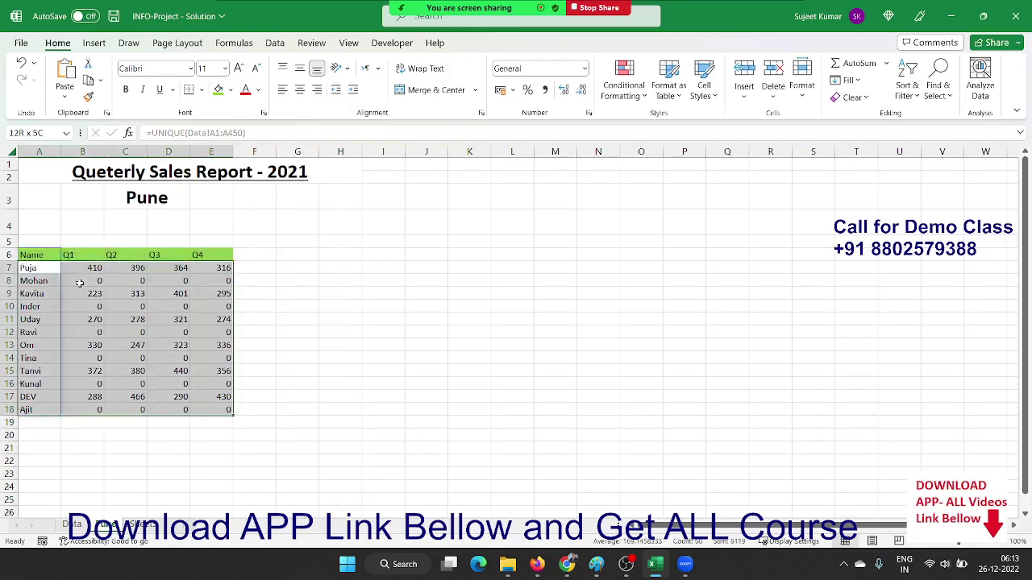
left_click(201, 89)
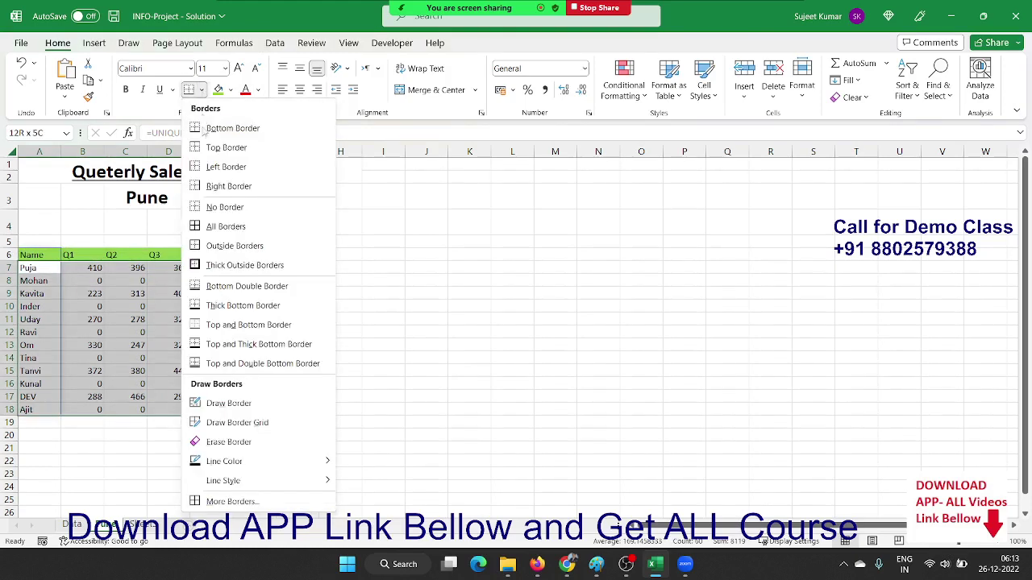
left_click(207, 224)
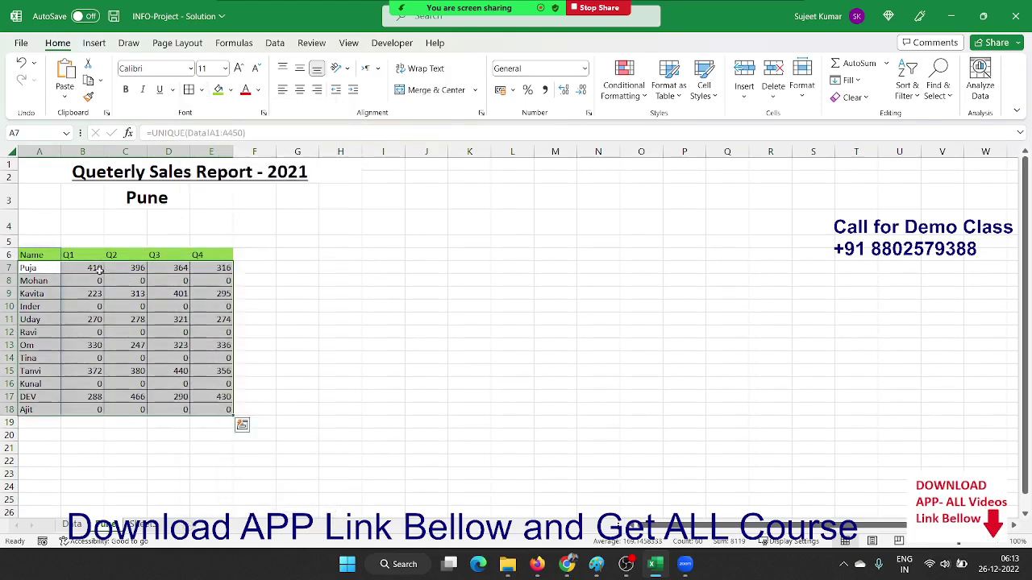
key("shift+Up")
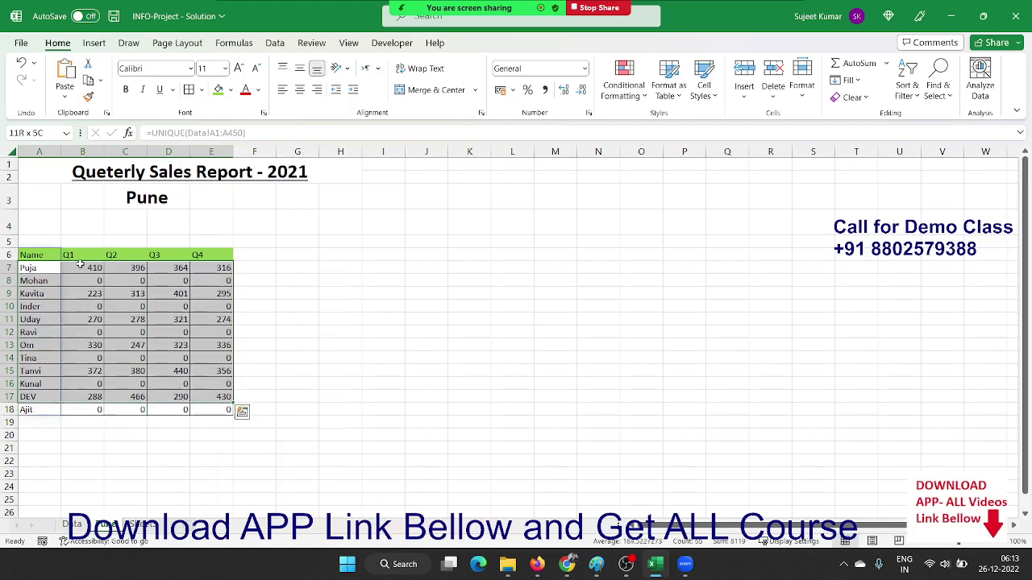
key("shift+Down")
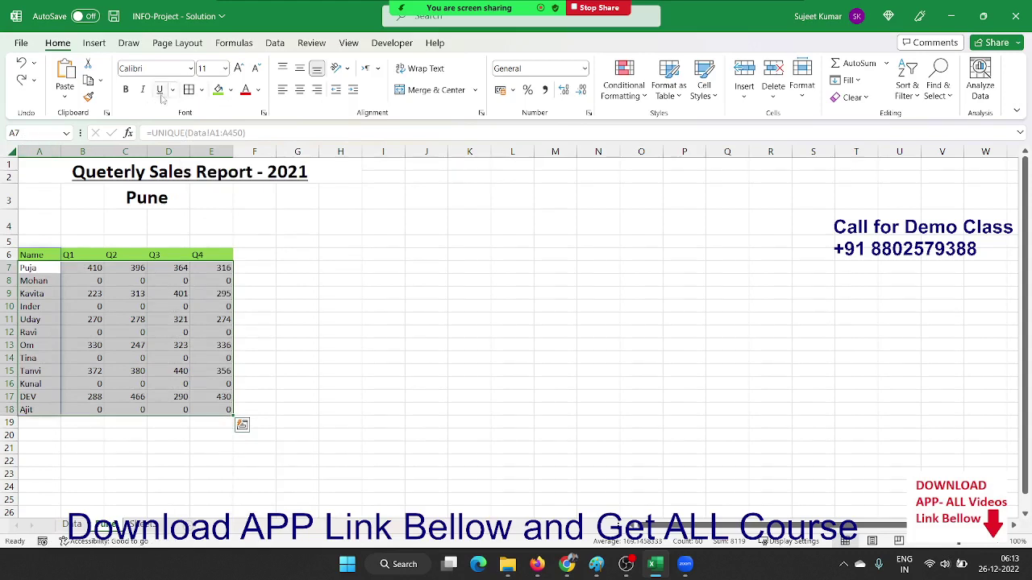
left_click(189, 88)
Step: Bold the header row and the names in A7:A18, then select the table A6:E18
left_click(60, 257)
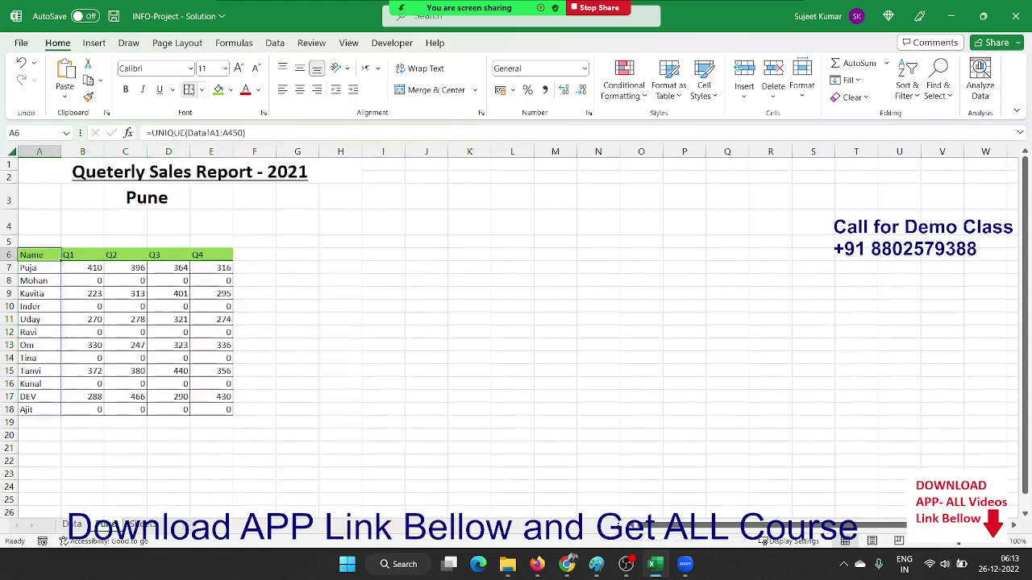
left_click_drag(60, 256, 230, 257)
key("ctrl+b")
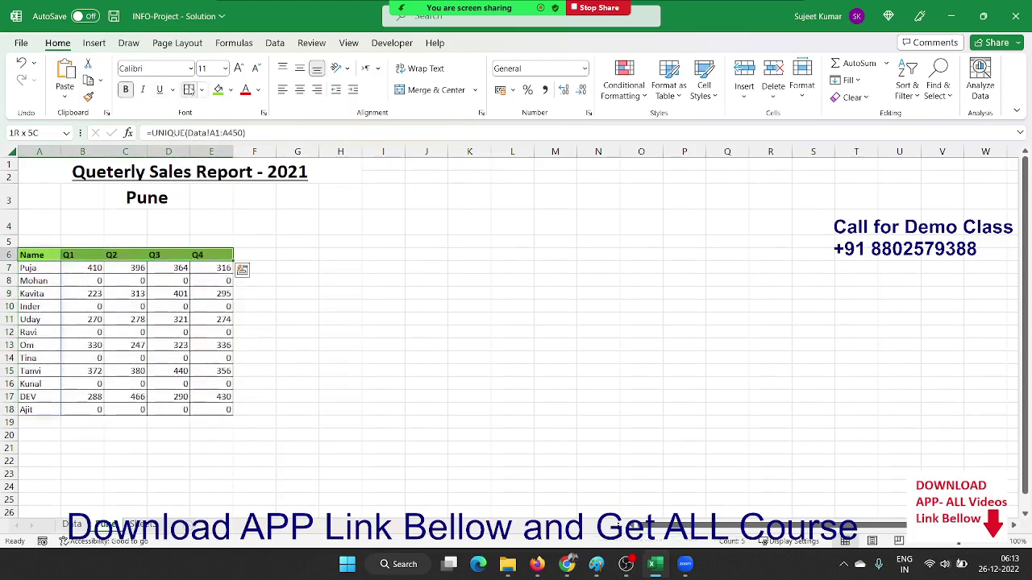
left_click_drag(38, 267, 38, 409)
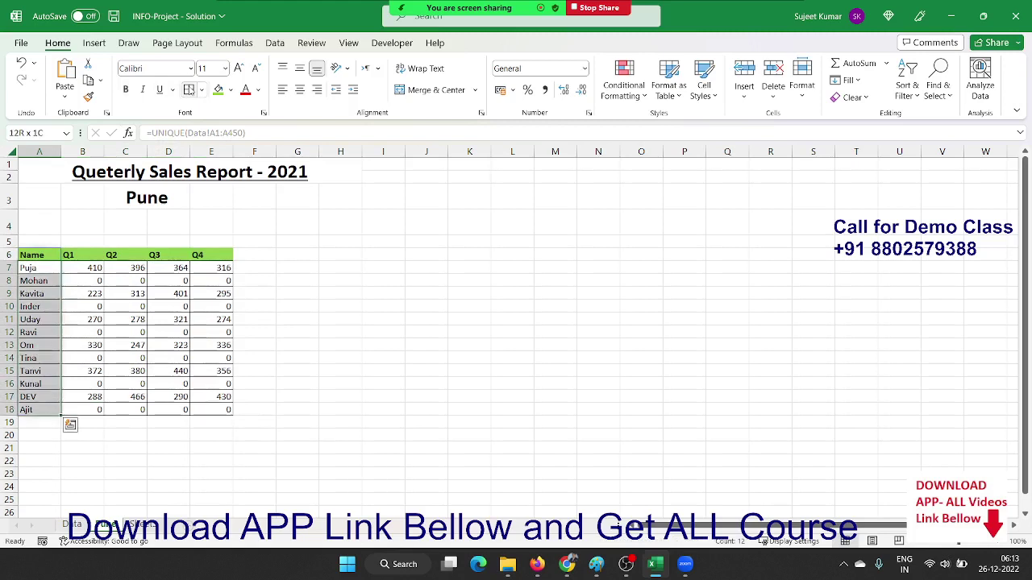
key("ctrl+b")
left_click(470, 195)
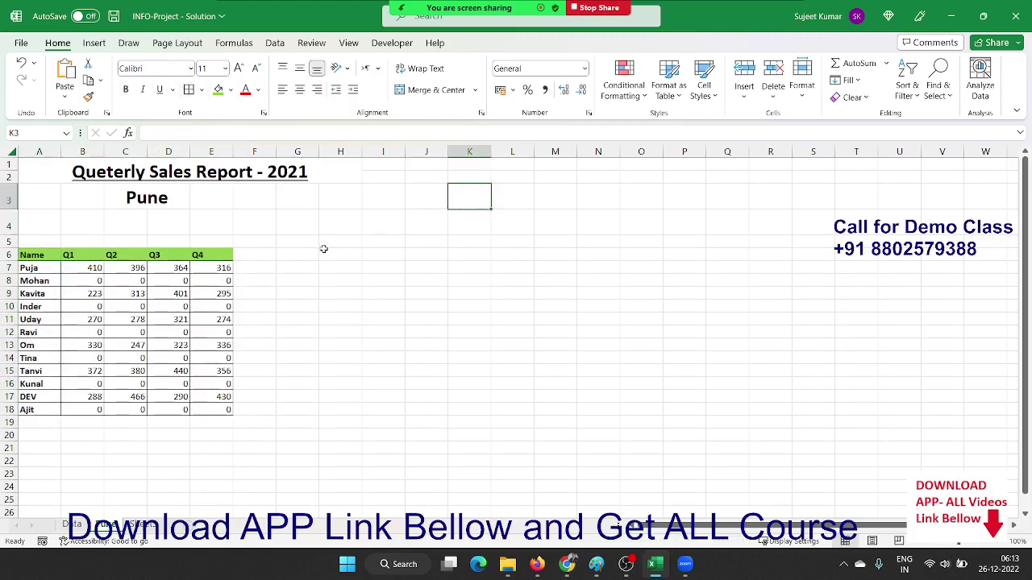
left_click(324, 249)
left_click(268, 303)
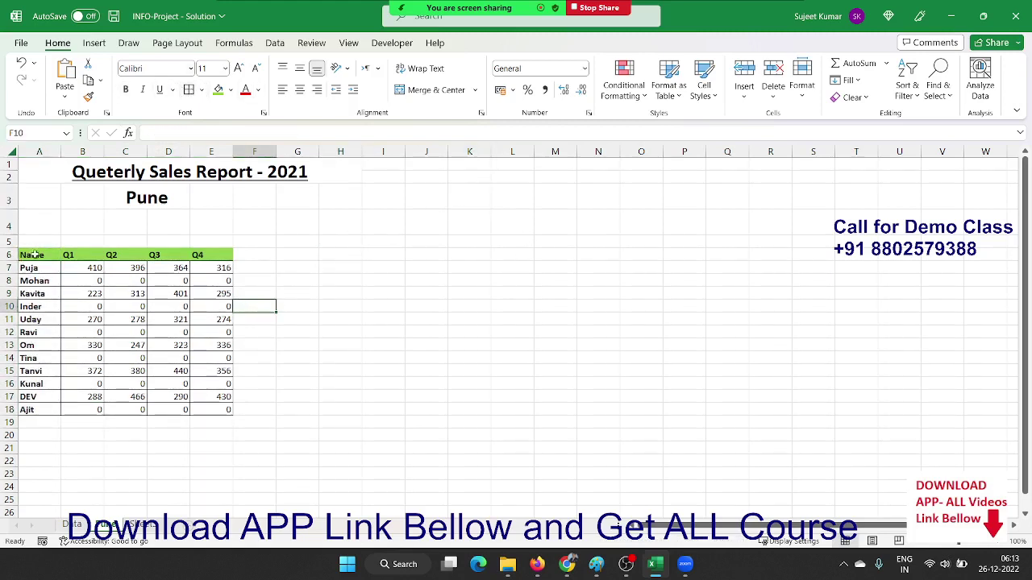
left_click_drag(34, 253, 209, 410)
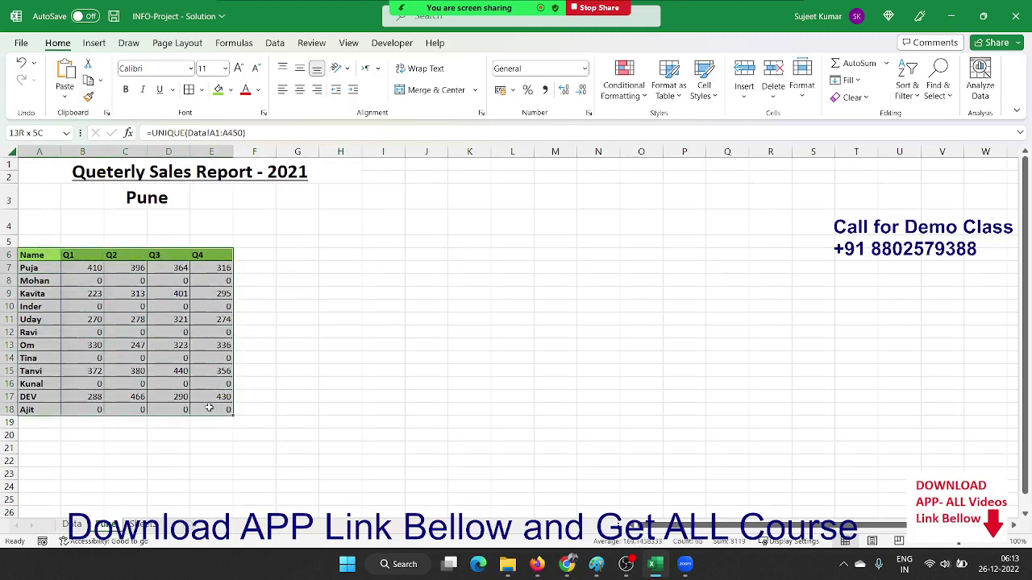
left_click(90, 44)
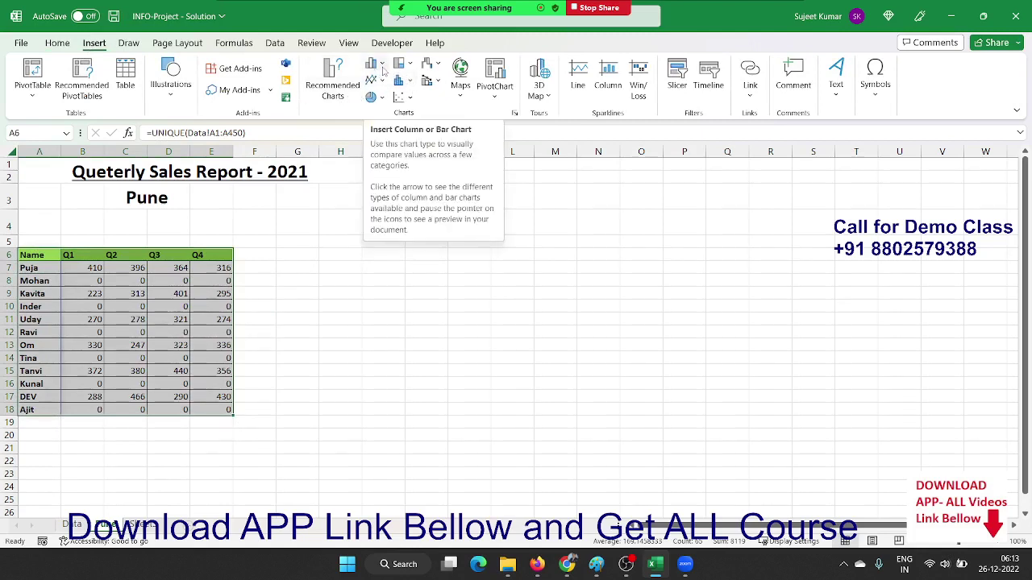
left_click(383, 69)
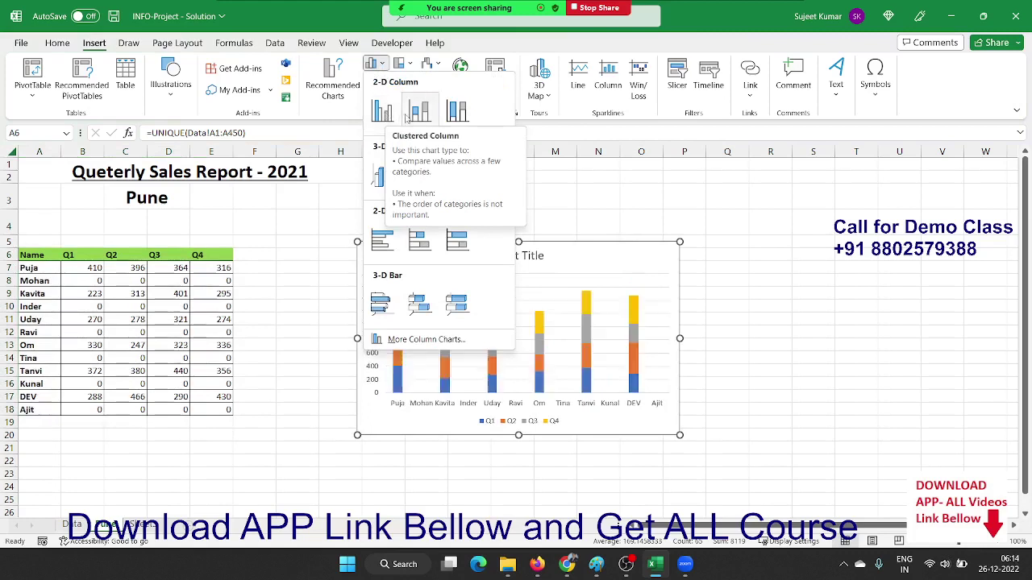
left_click(418, 112)
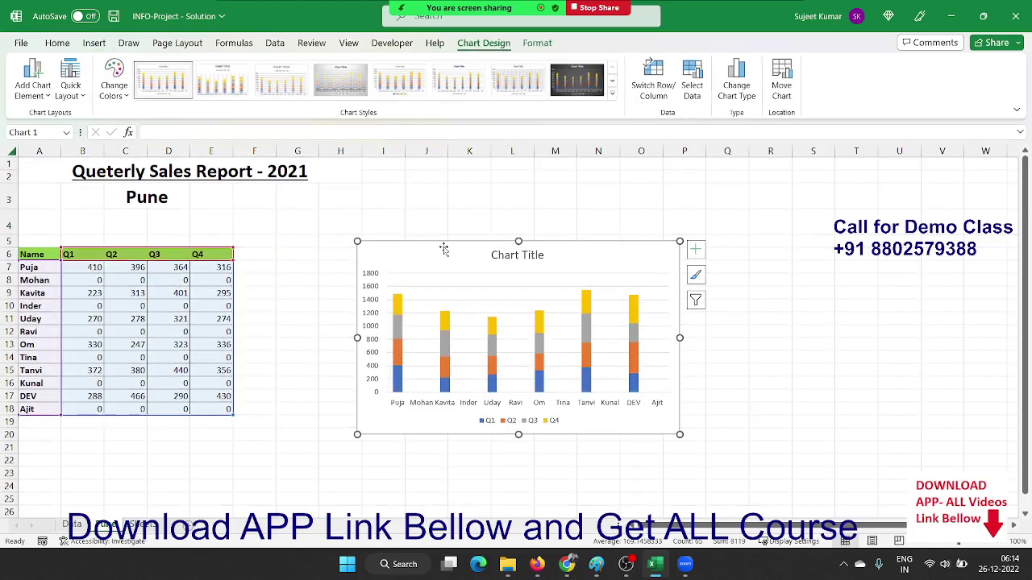
key("Delete")
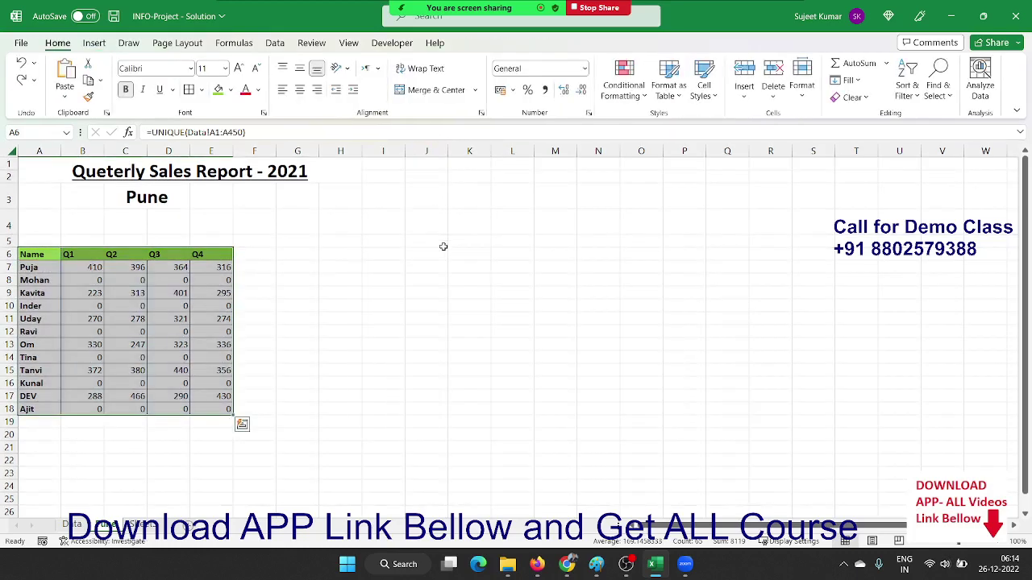
left_click(352, 308)
left_click(41, 326)
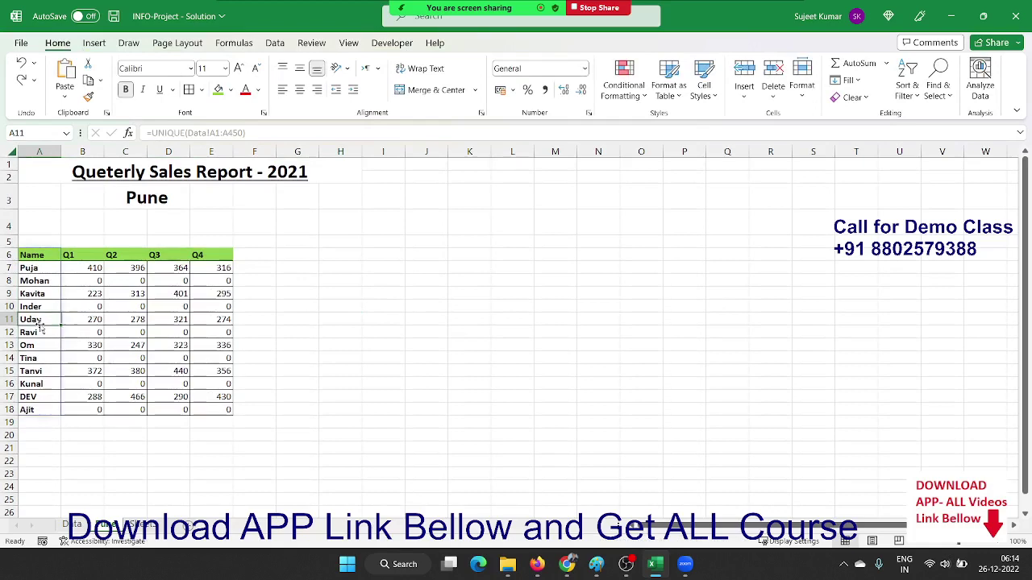
Step: Insert a 2-D line chart of A6:E18, then move and widen it beside the table
left_click(31, 263)
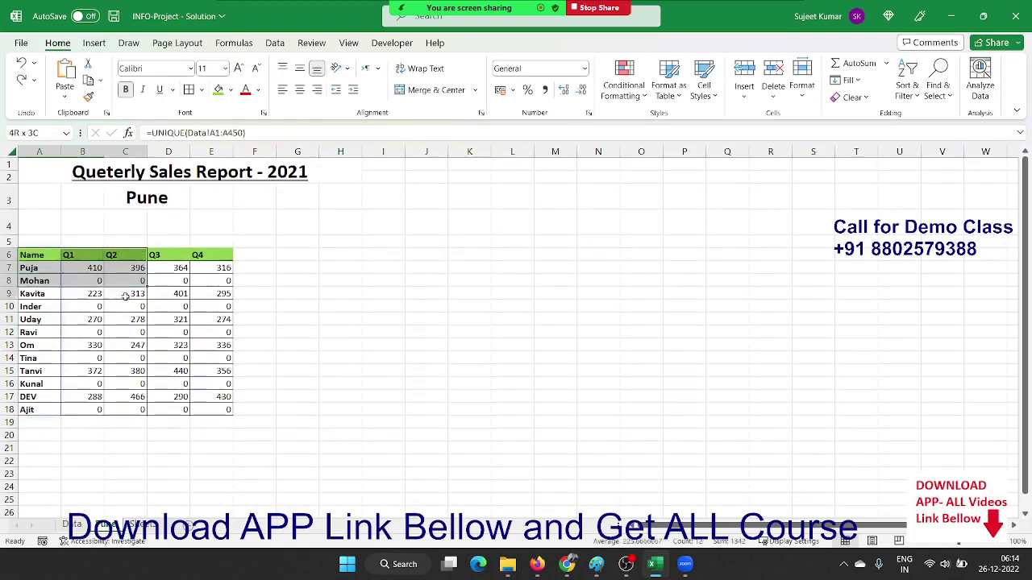
left_click_drag(36, 258, 218, 409)
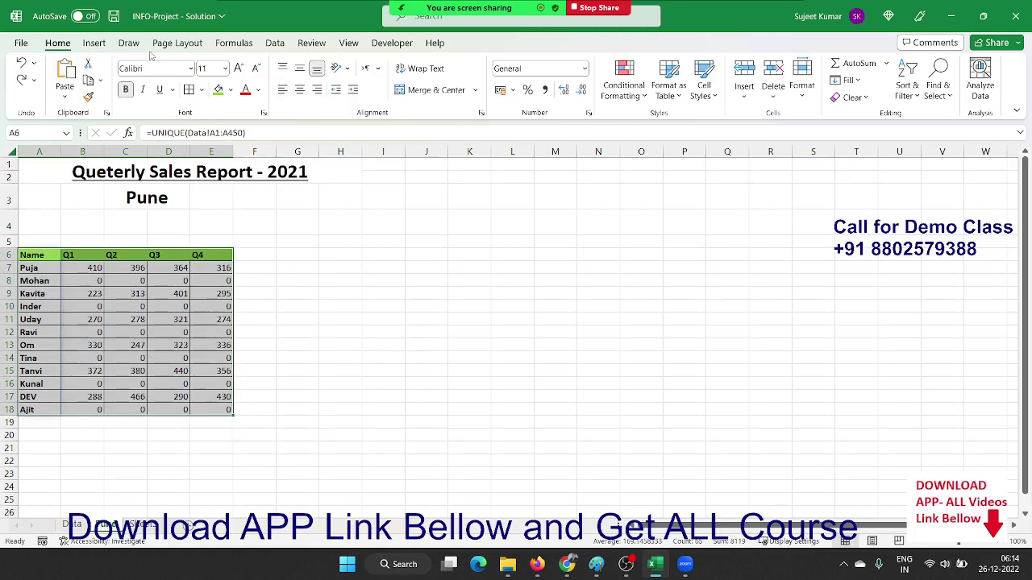
left_click(95, 43)
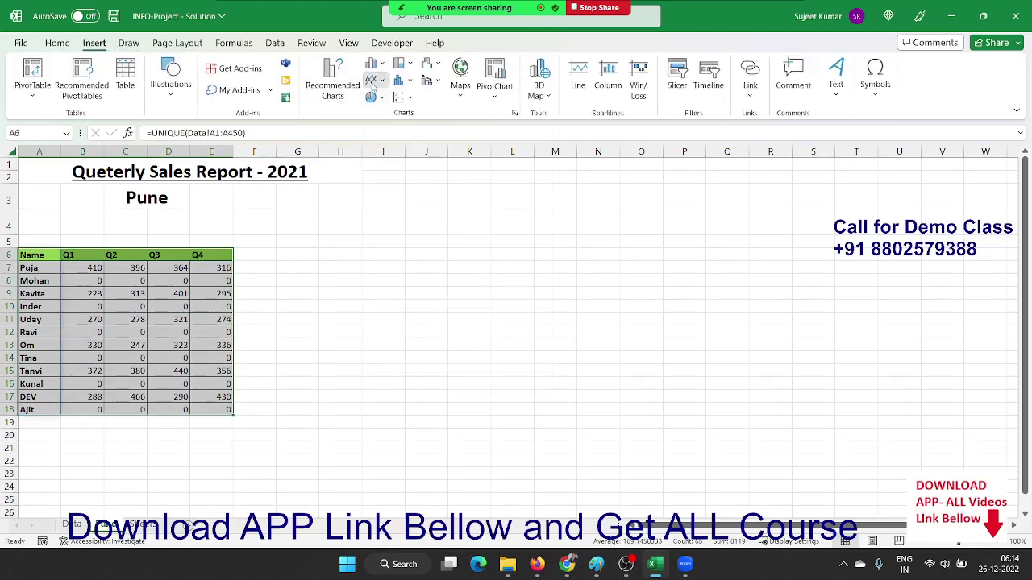
left_click(372, 80)
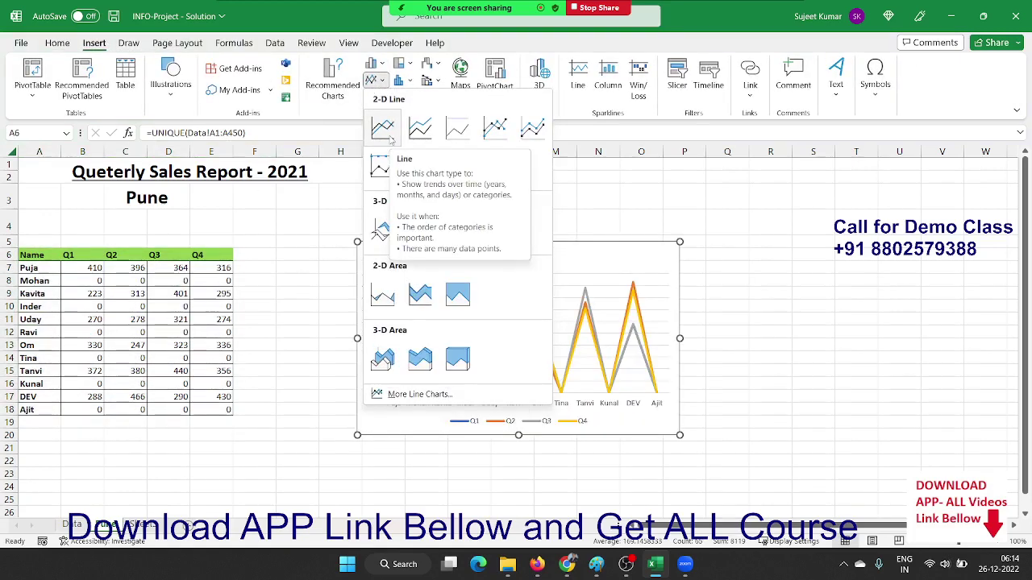
left_click(387, 133)
left_click_drag(412, 265, 342, 242)
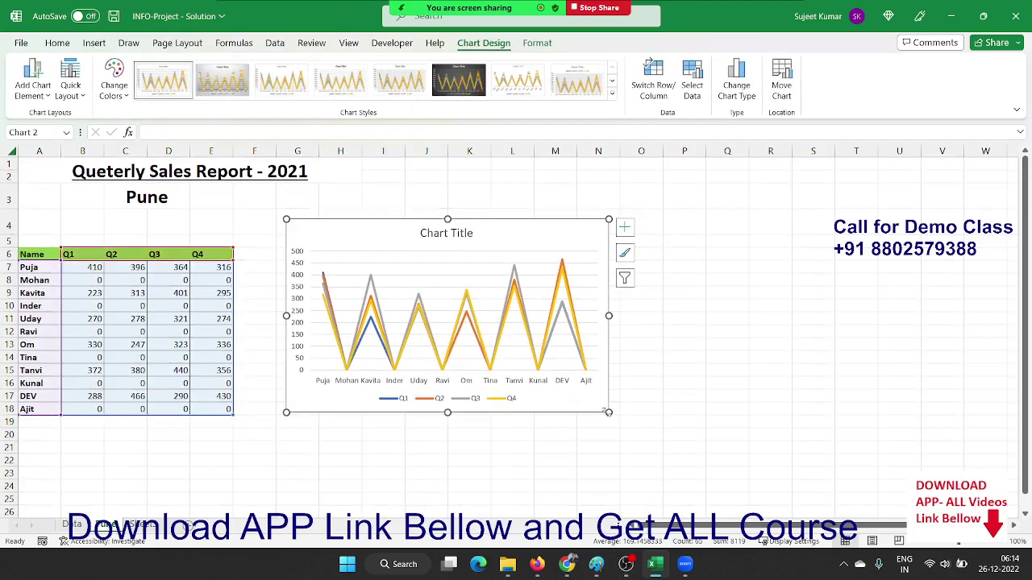
left_click_drag(608, 412, 787, 423)
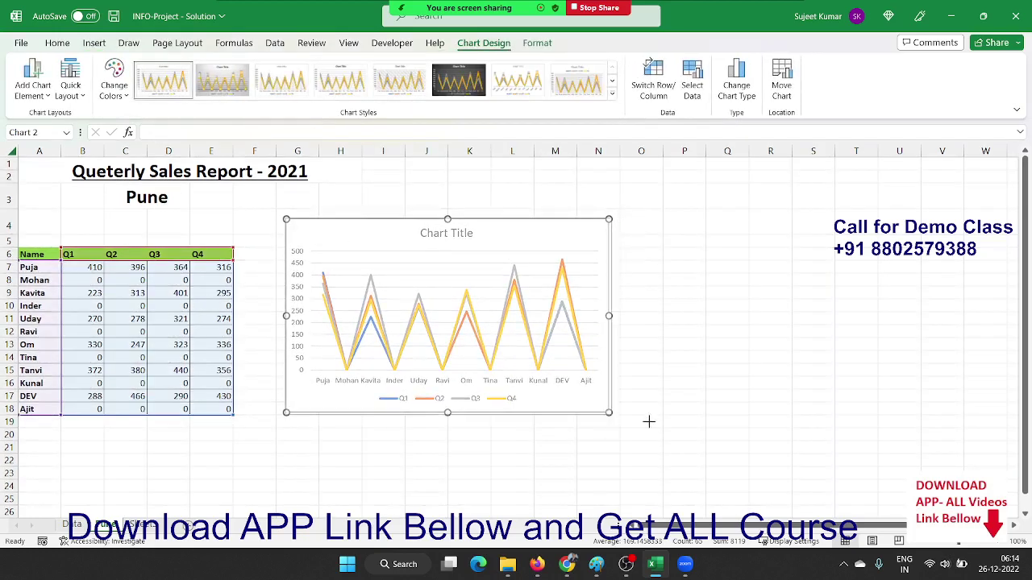
Step: Apply the dark glowing Style 9 to the line chart and nudge it slightly left
left_click(612, 95)
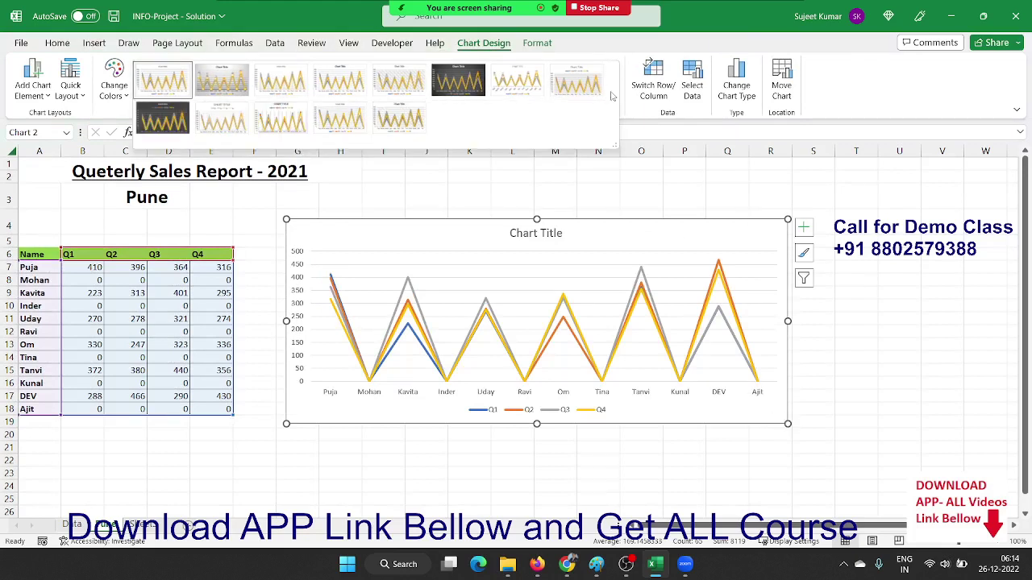
left_click(154, 129)
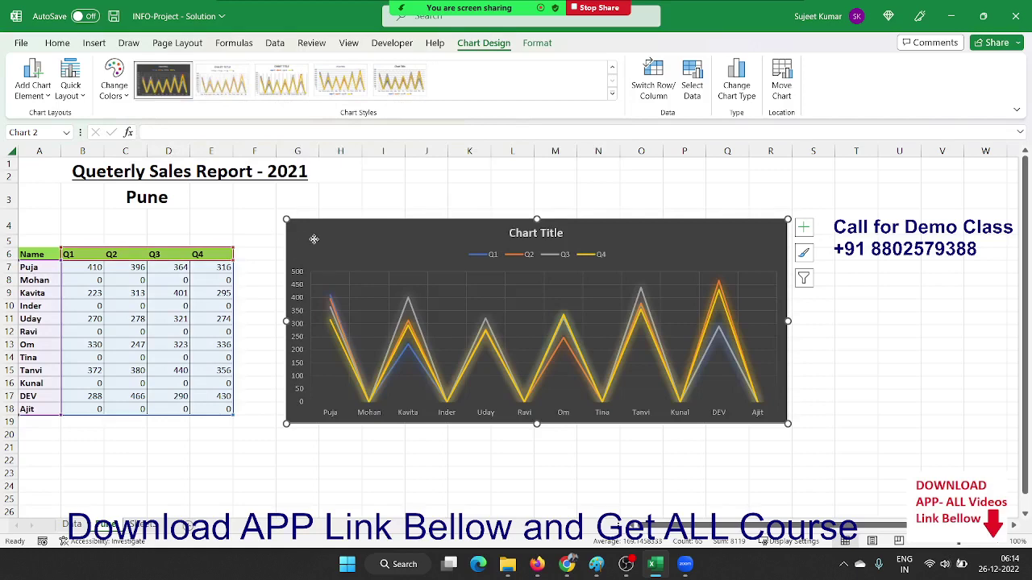
left_click_drag(314, 242, 299, 244)
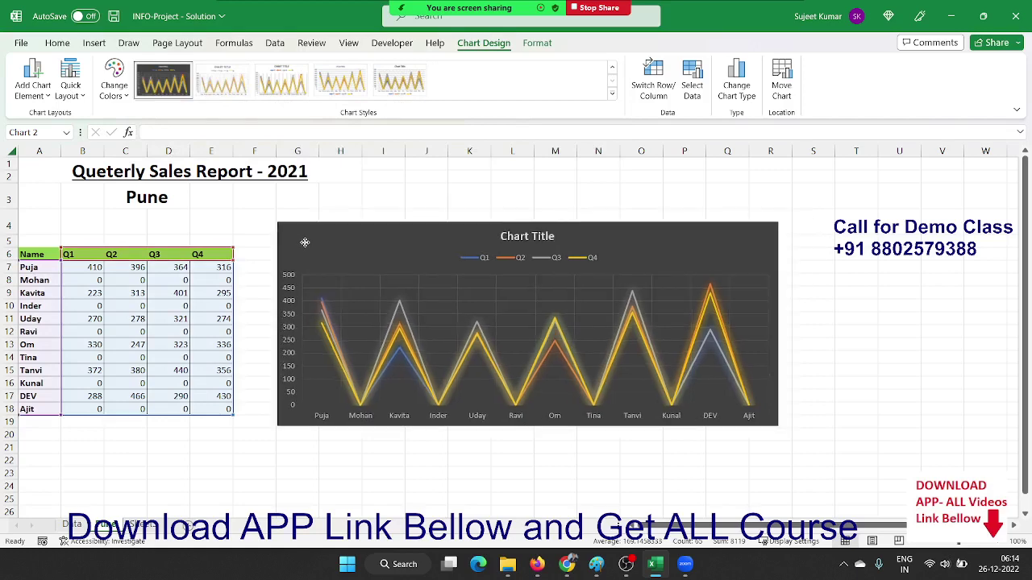
Step: Hide the worksheet gridlines while keeping the row and column headings visible
left_click(177, 43)
left_click(903, 228)
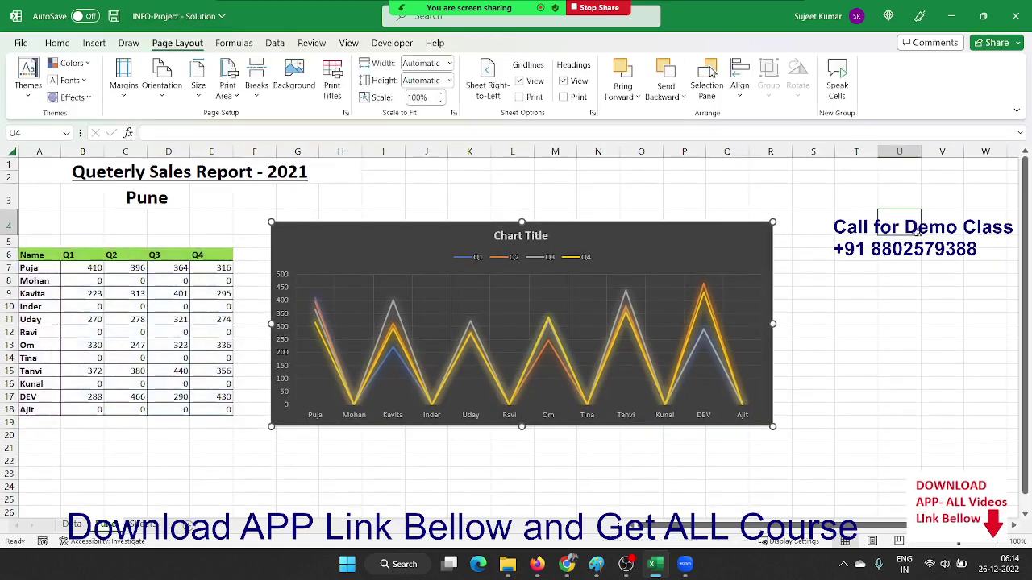
left_click(564, 81)
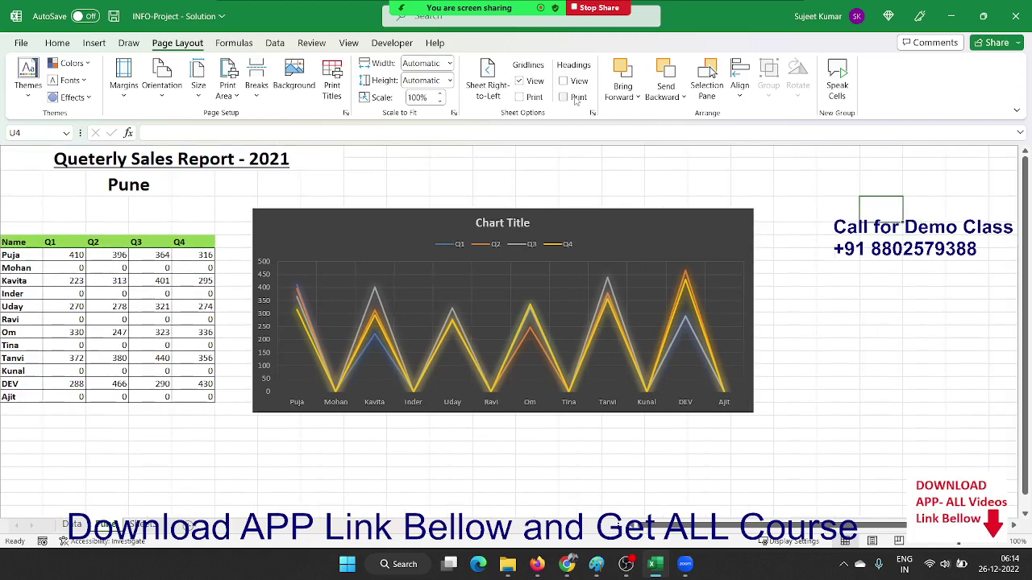
left_click(564, 82)
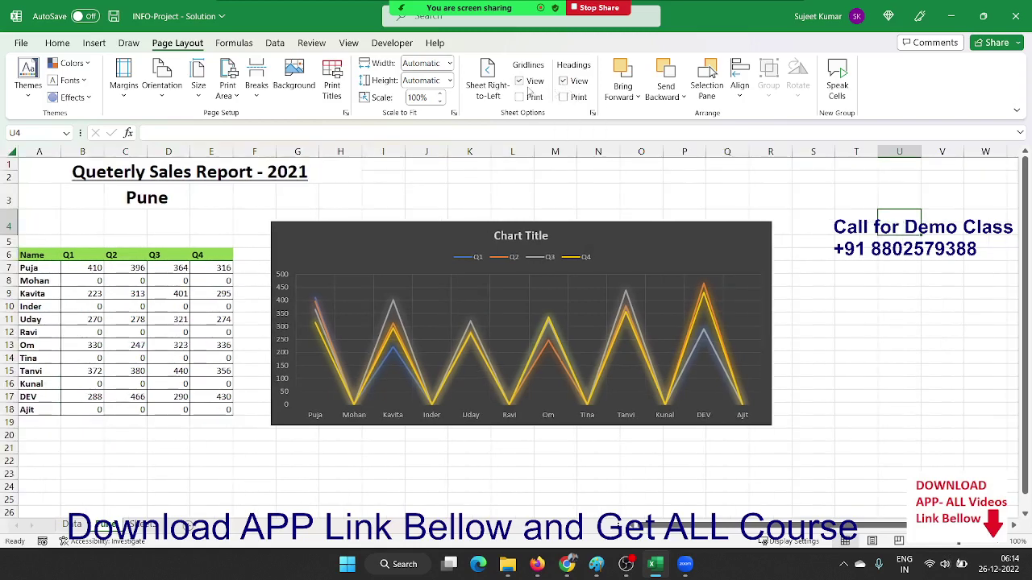
left_click(529, 84)
left_click(809, 348)
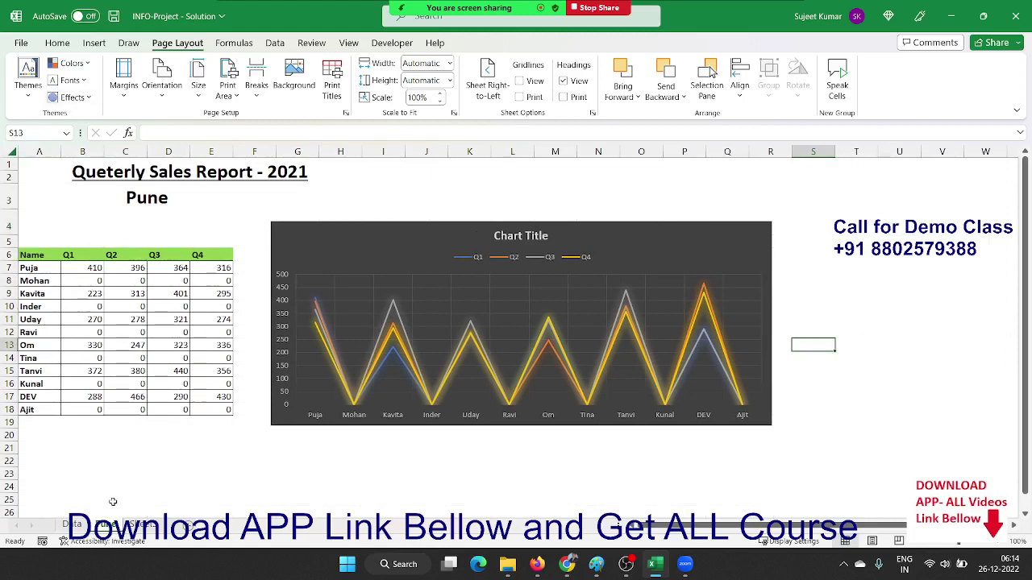
Step: Try =CELL("filename") in city cell C3, check the result, then undo it
left_click(146, 199)
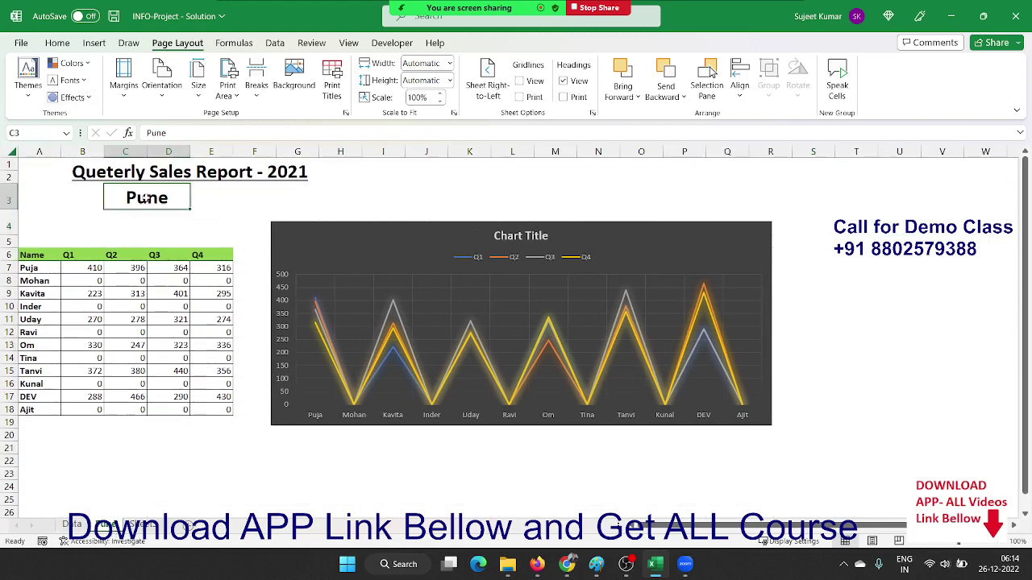
type("=cel")
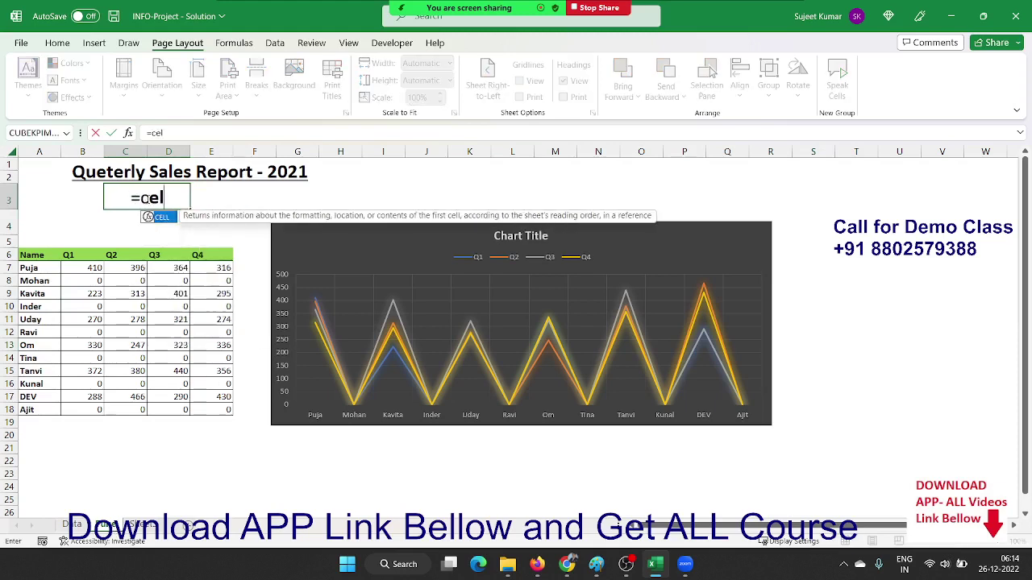
key("Tab")
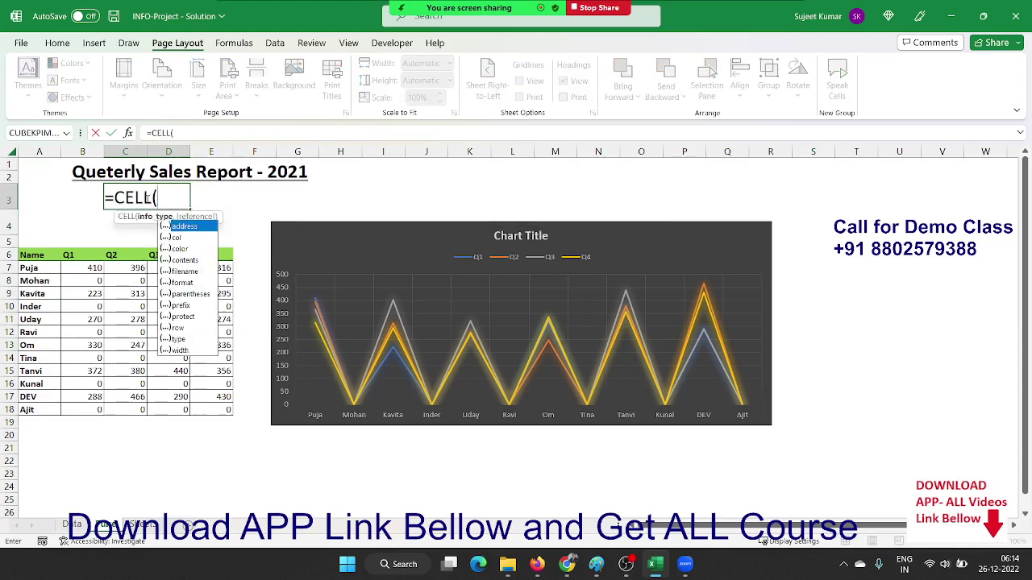
key("Down")
key("Down")
key("Down")
key("Down")
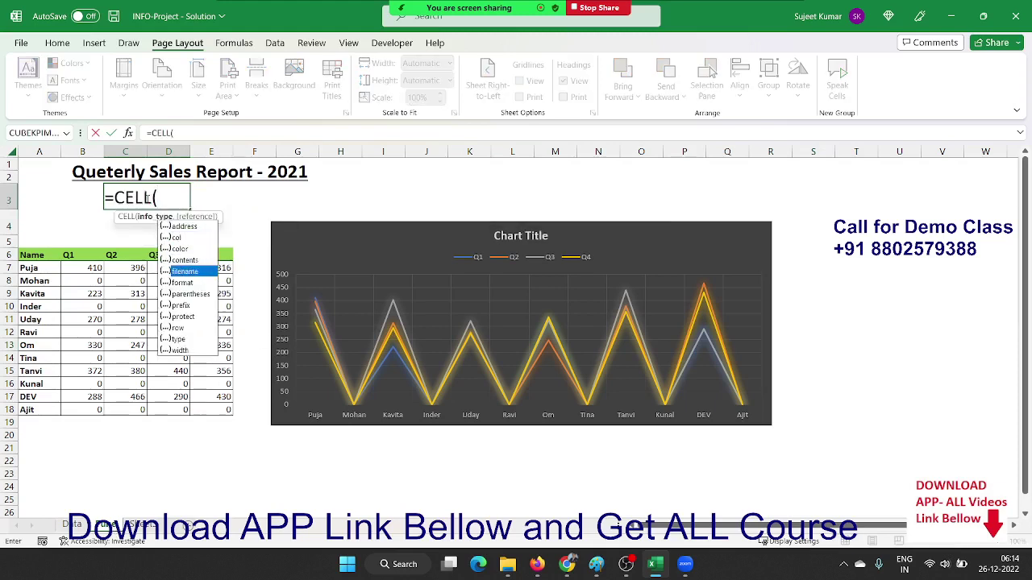
key("Tab")
key("Return")
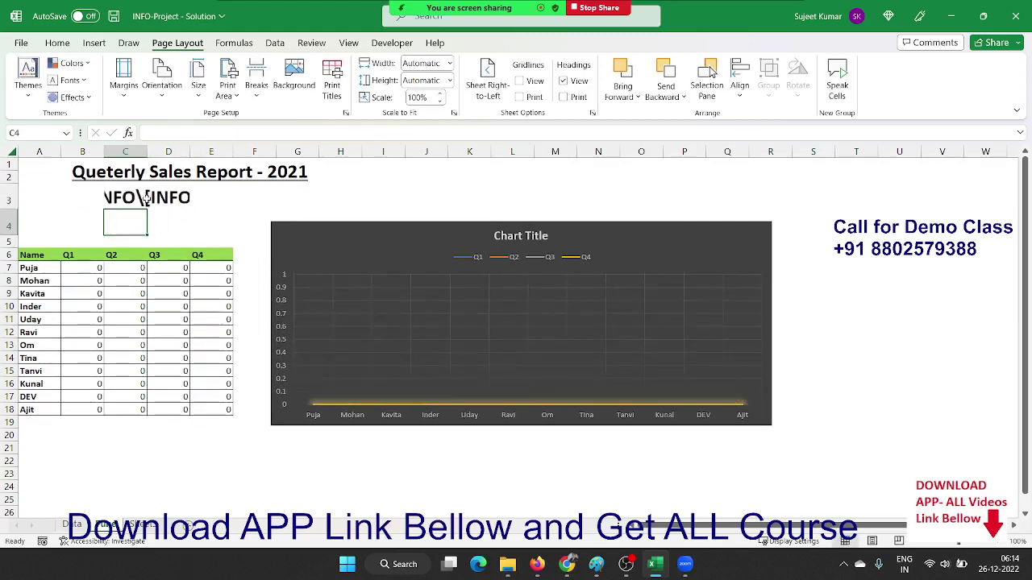
left_click(146, 198)
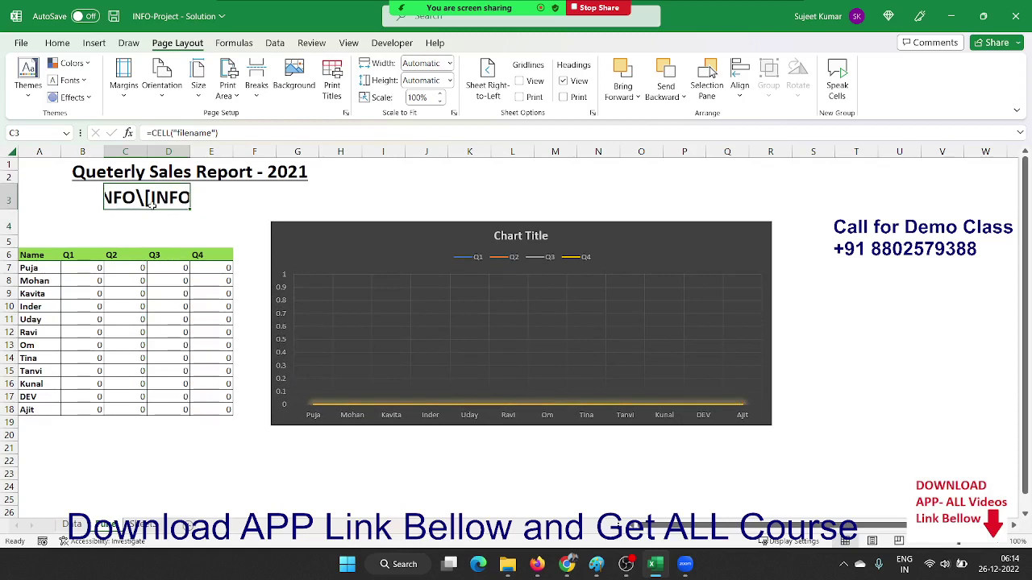
key("ctrl+z")
Step: Enter =CELL("filename") in helper cell J1 to return the workbook path
left_click(411, 170)
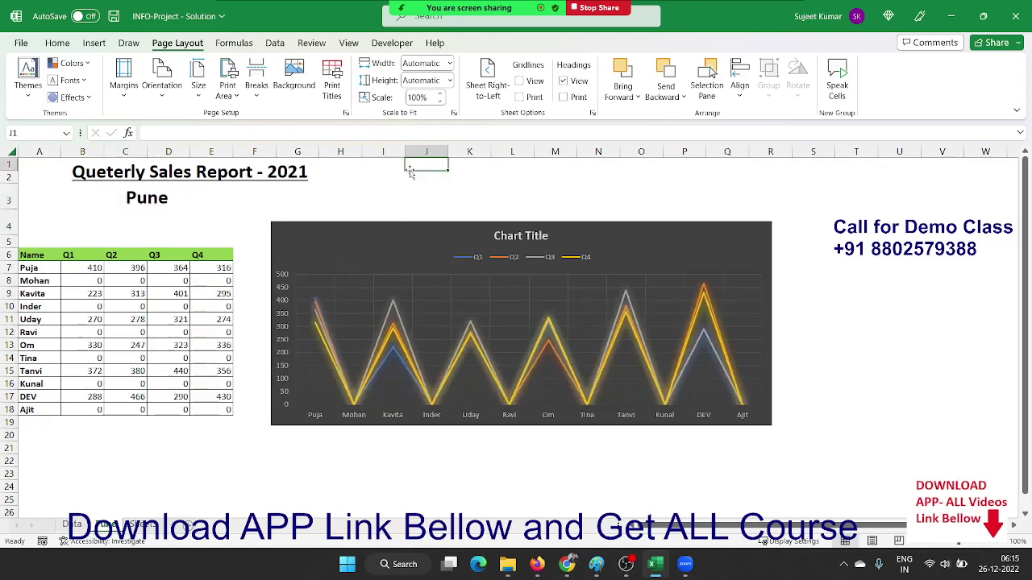
type("=cel")
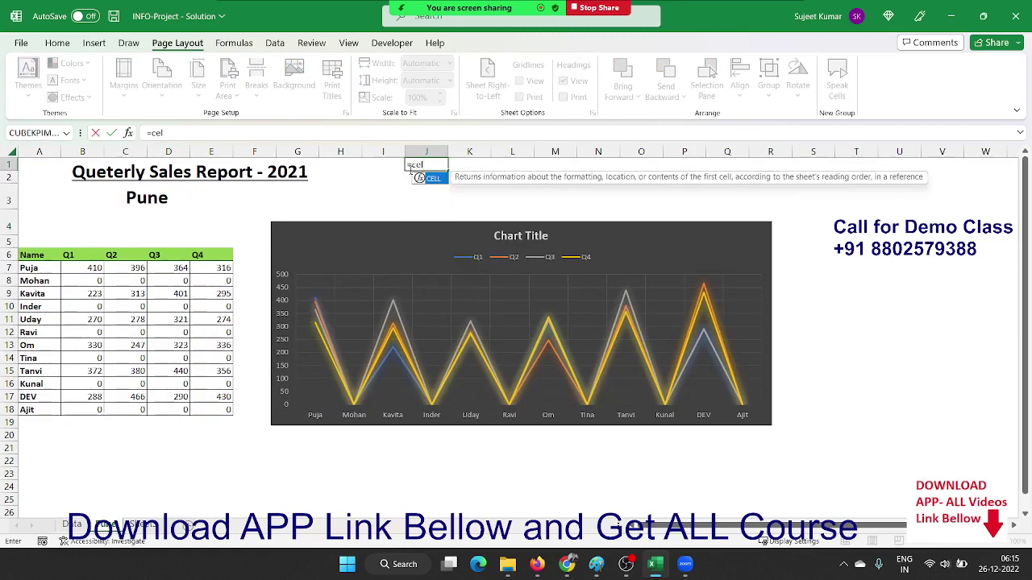
key("Tab")
key("Down")
key("Down")
key("Down")
key("Down")
key("Down")
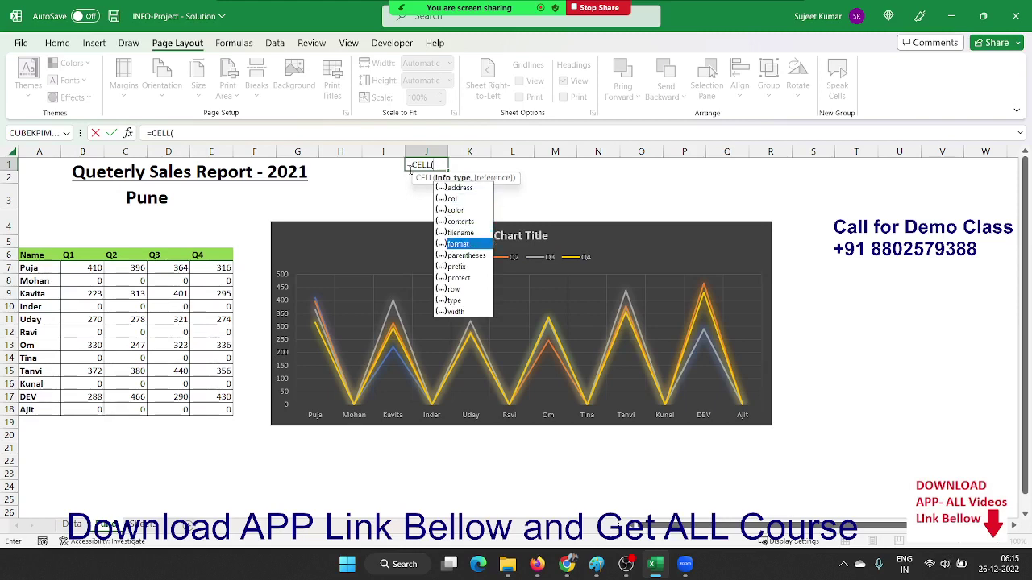
key("Up")
key("Tab")
key("Return")
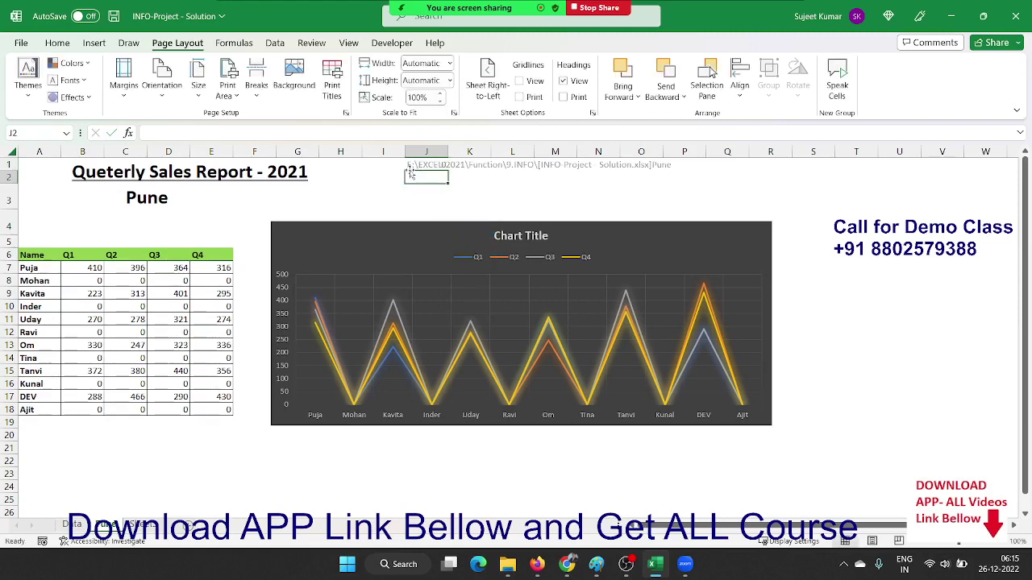
left_click(411, 169)
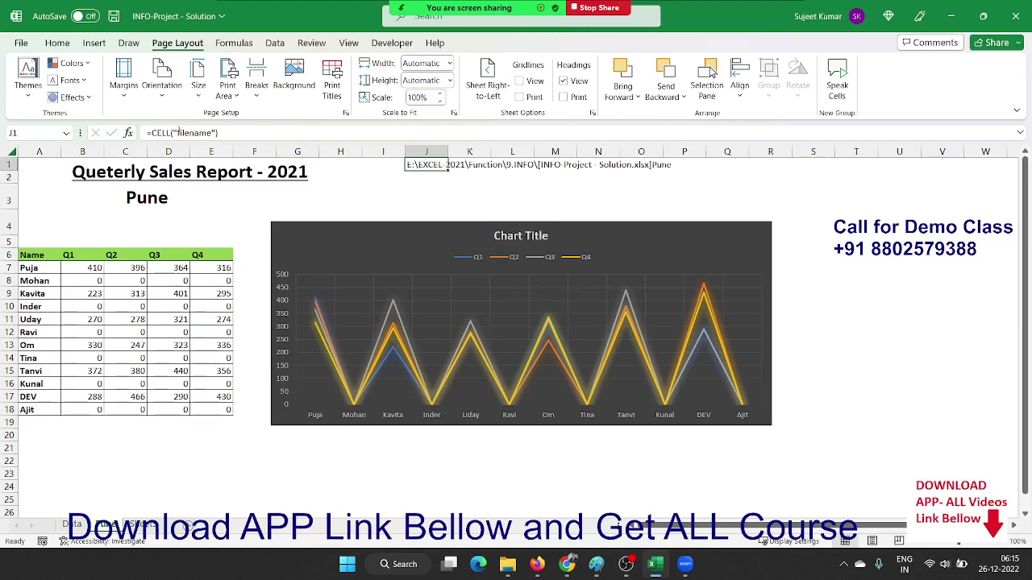
Step: Wrap it as =TEXTAFTER(CELL("filename"),"]") so J1 returns the sheet name Pune
left_click(150, 133)
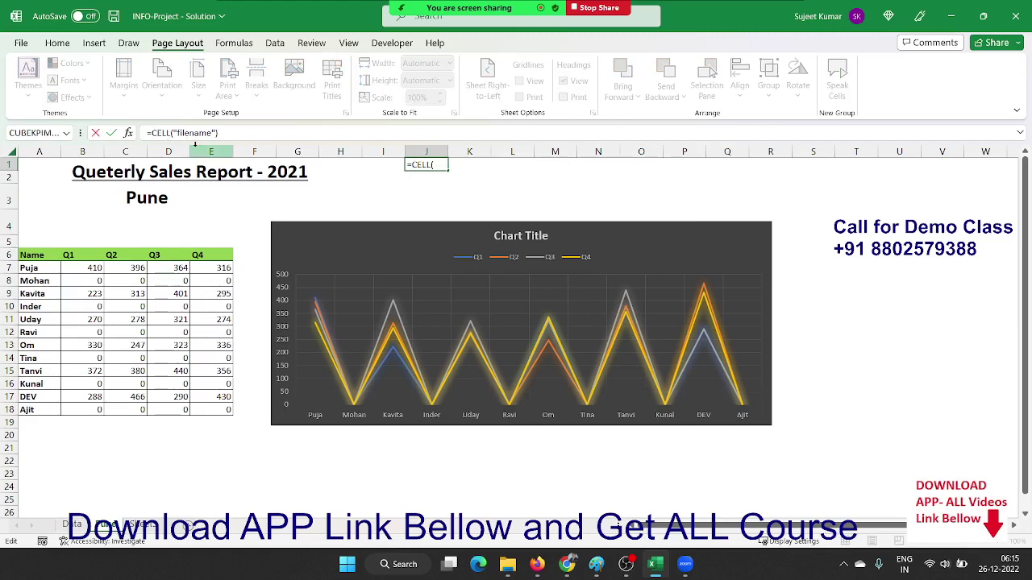
type("te")
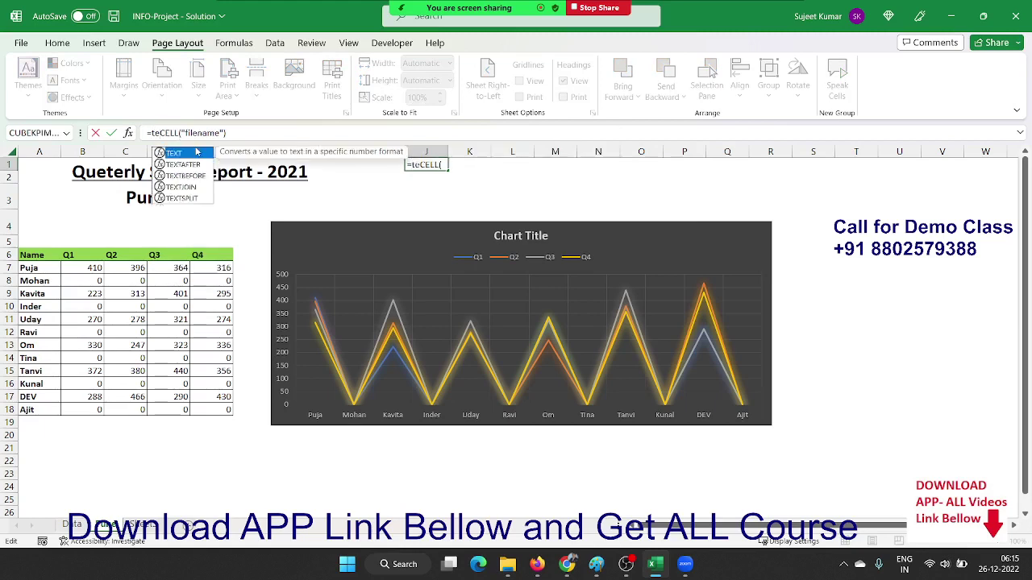
double_click(183, 163)
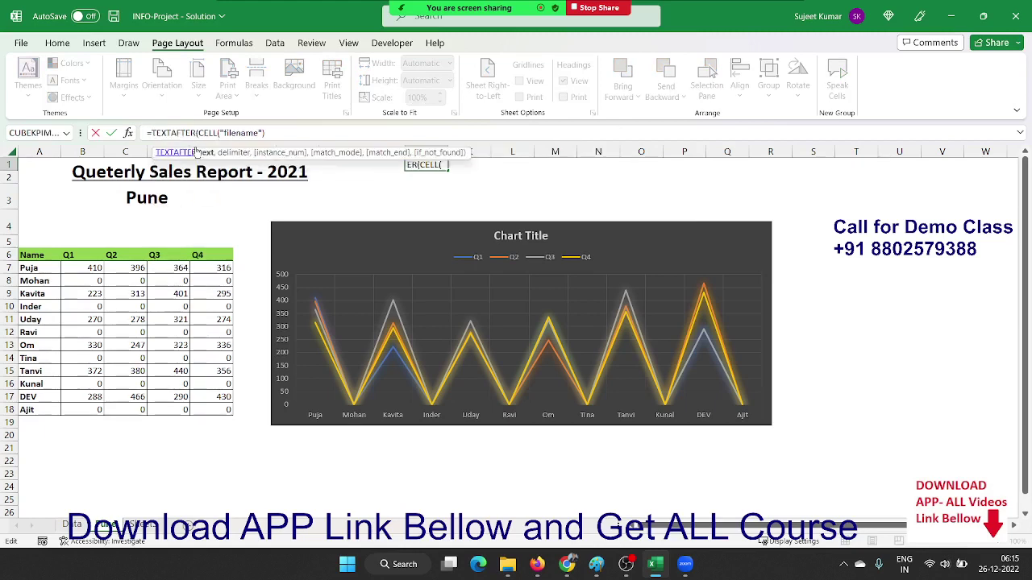
left_click(284, 133)
type(",")
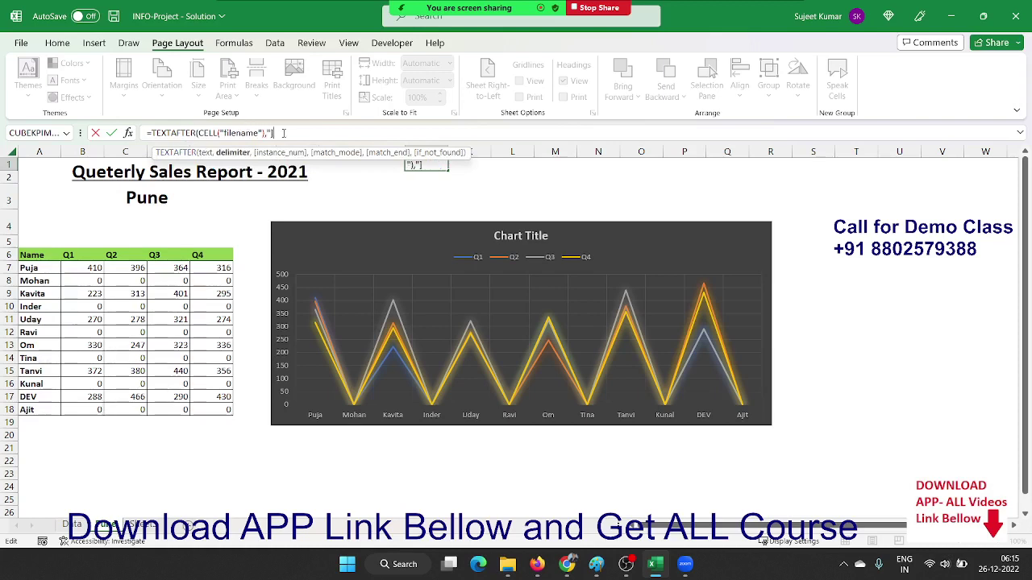
type("\"")
key("Return")
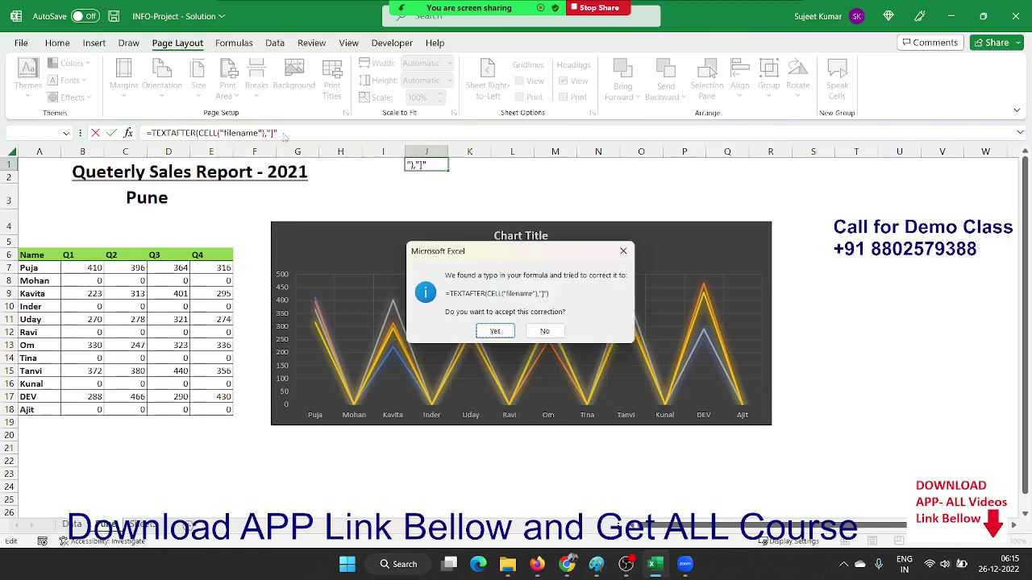
key("Return")
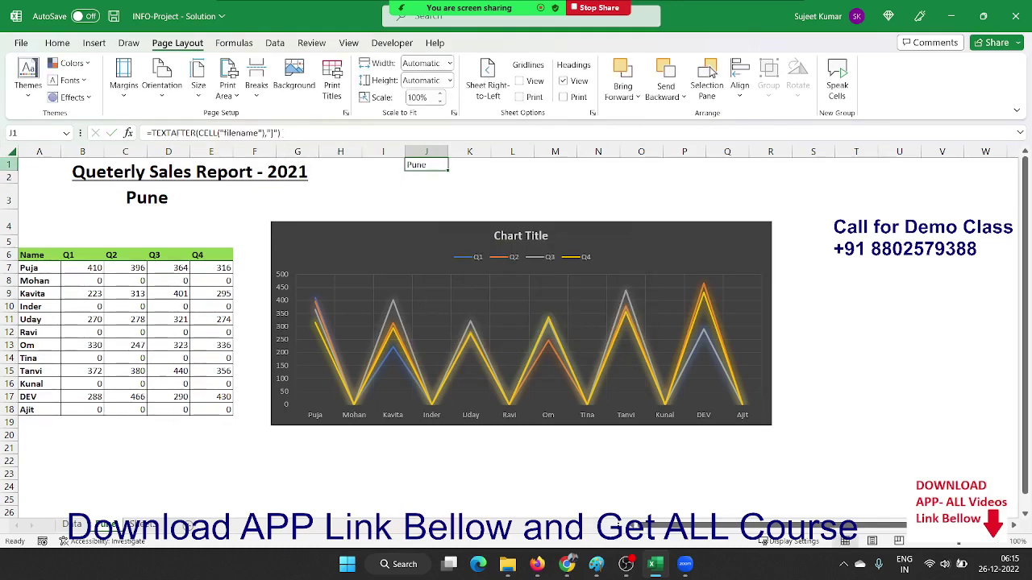
Step: Copy the TEXTAFTER formula into C3 so it shows Pune, then duplicate the Pune sheet
left_click_drag(284, 133, 146, 133)
key("ctrl+c")
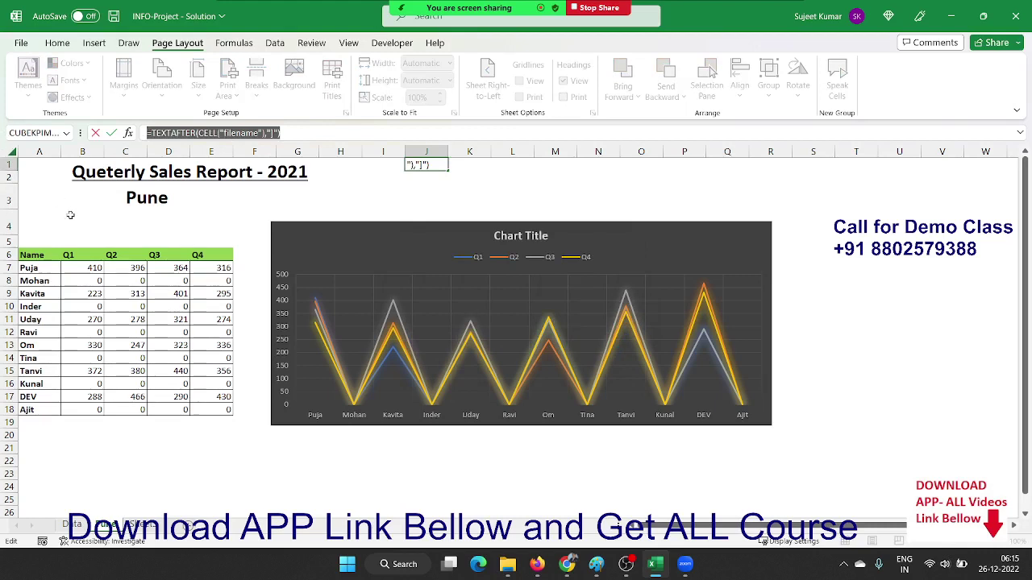
key("Escape")
left_click(129, 202)
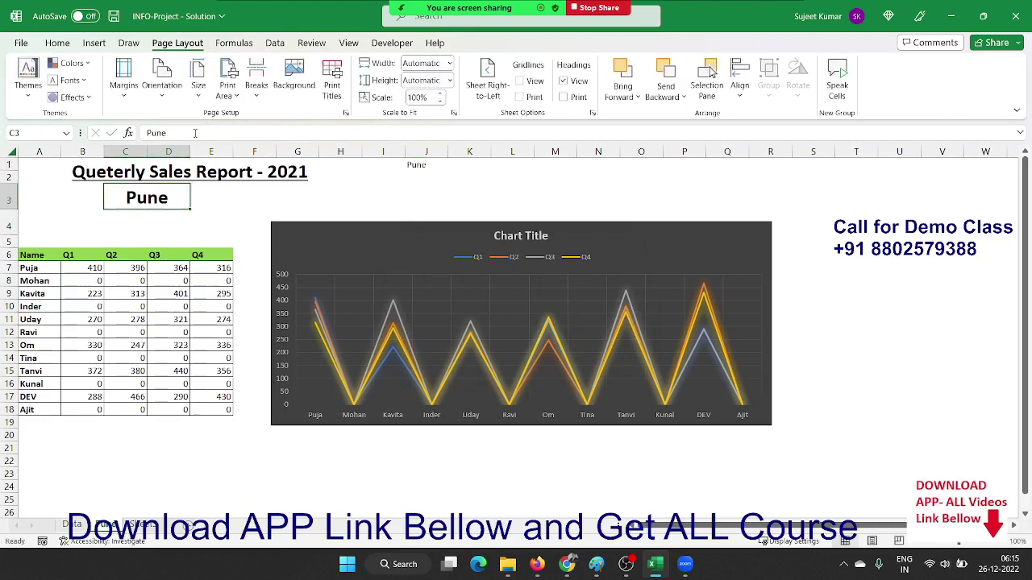
key("ctrl+v")
key("Return")
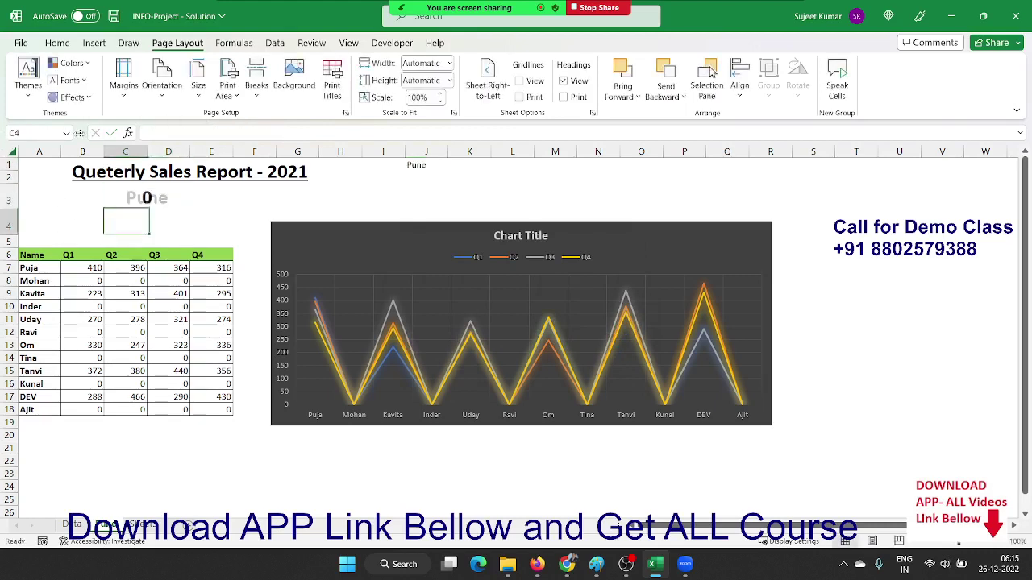
left_click(137, 472)
left_click_drag(121, 520, 159, 518)
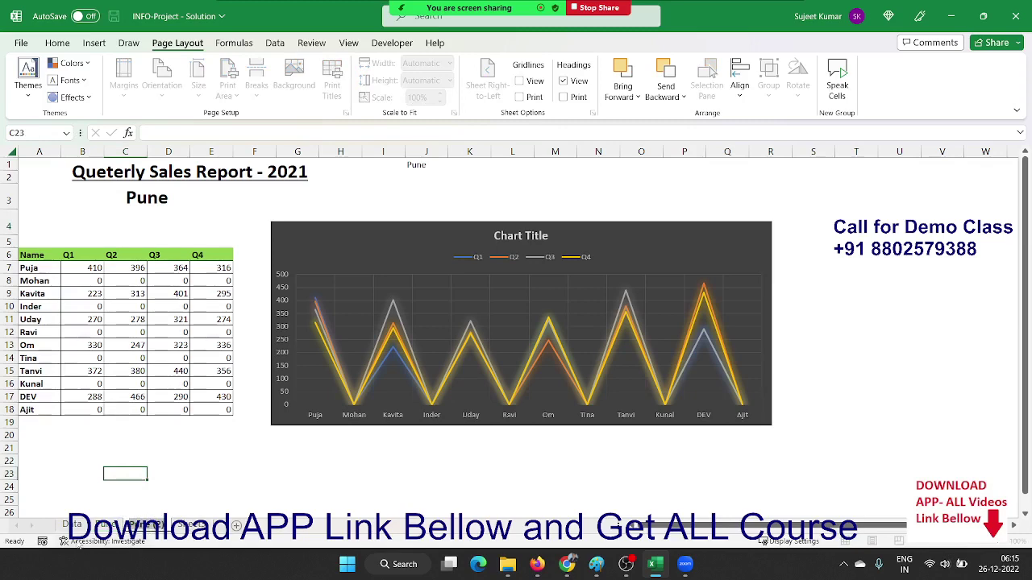
Step: Check the city Mumbai on the Data sheet and rename the copied report sheet to Mumbai
left_click(74, 525)
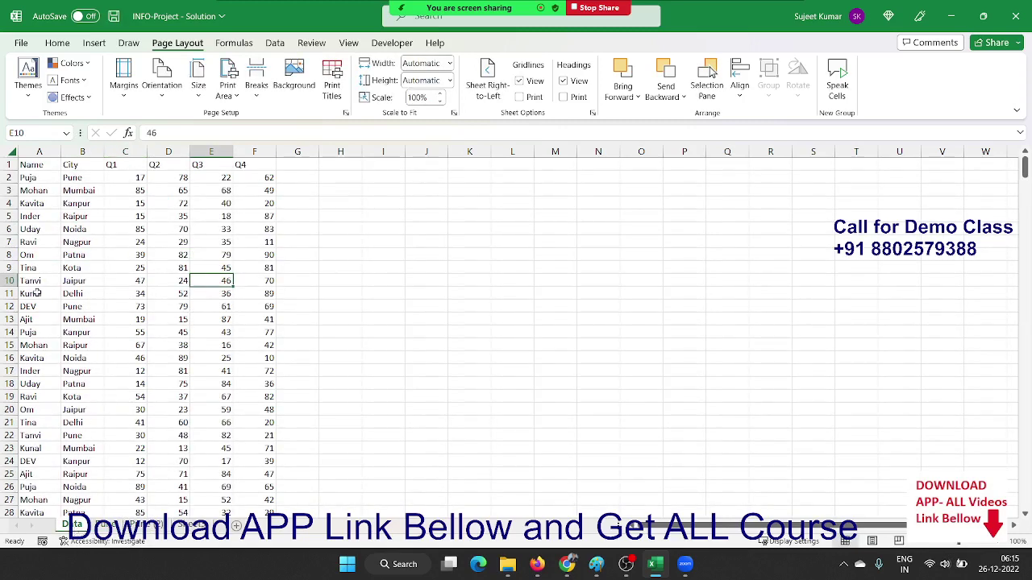
left_click(64, 281)
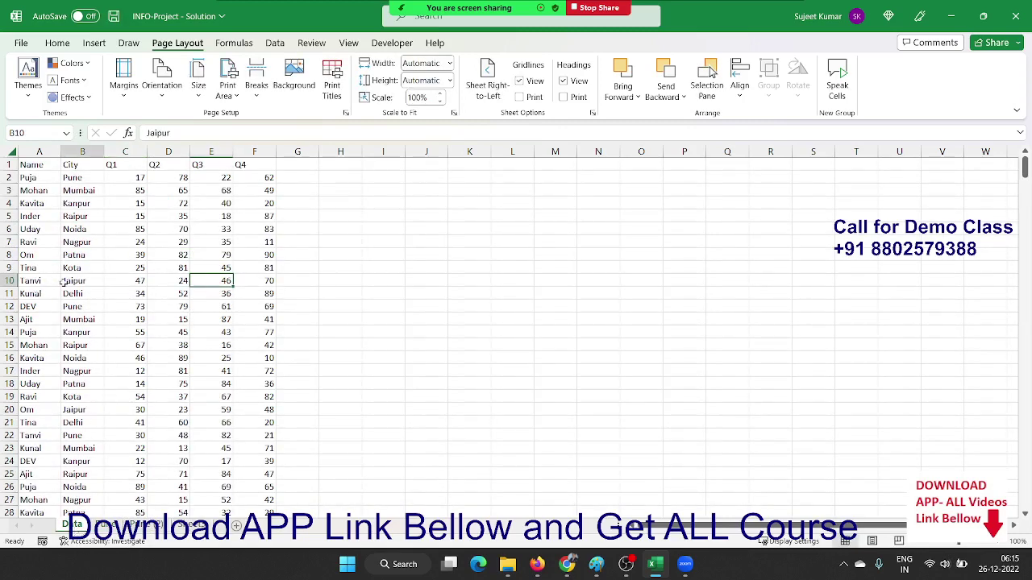
double_click(86, 188)
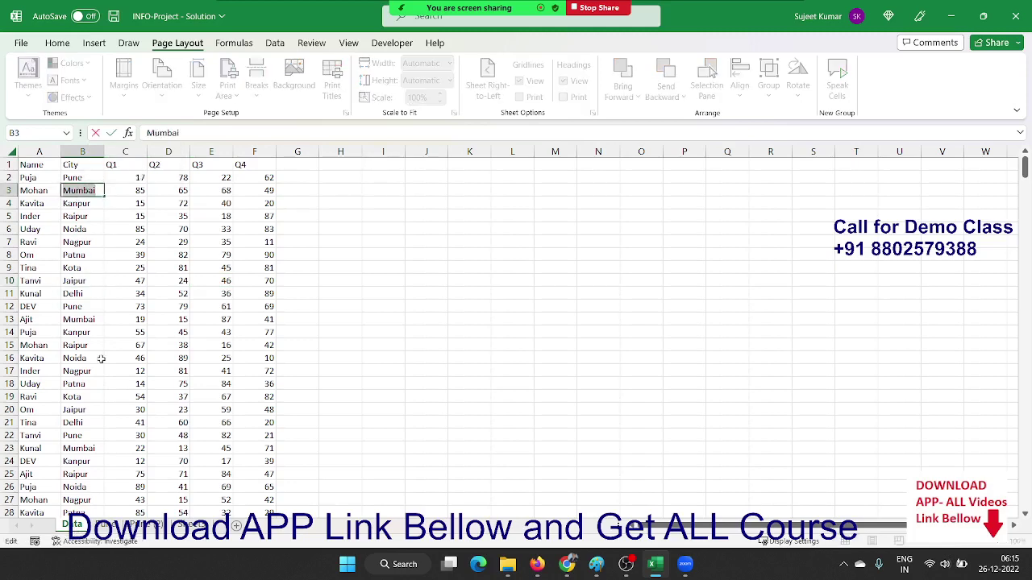
left_click(141, 525)
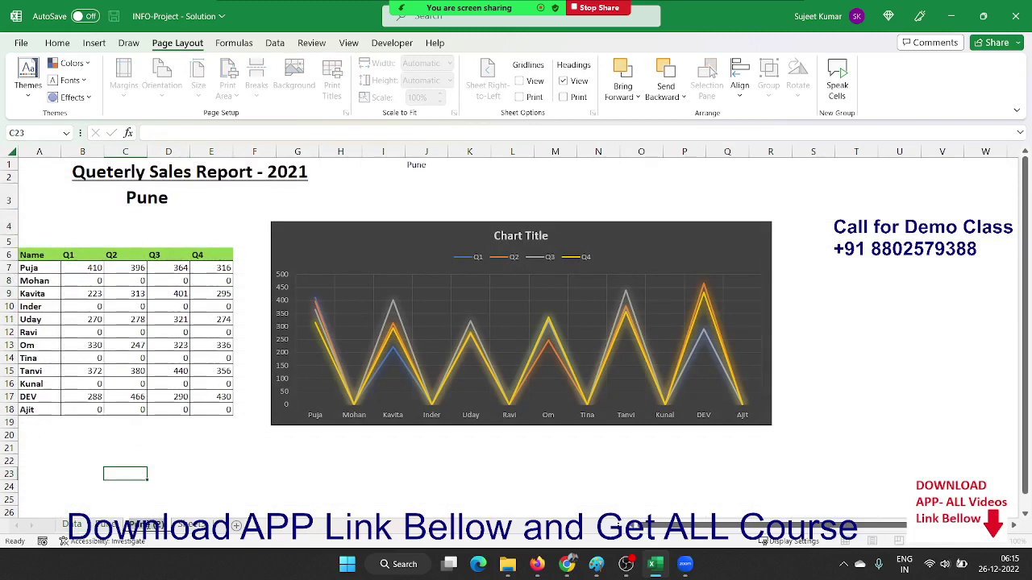
type("Mumbai")
key("Return")
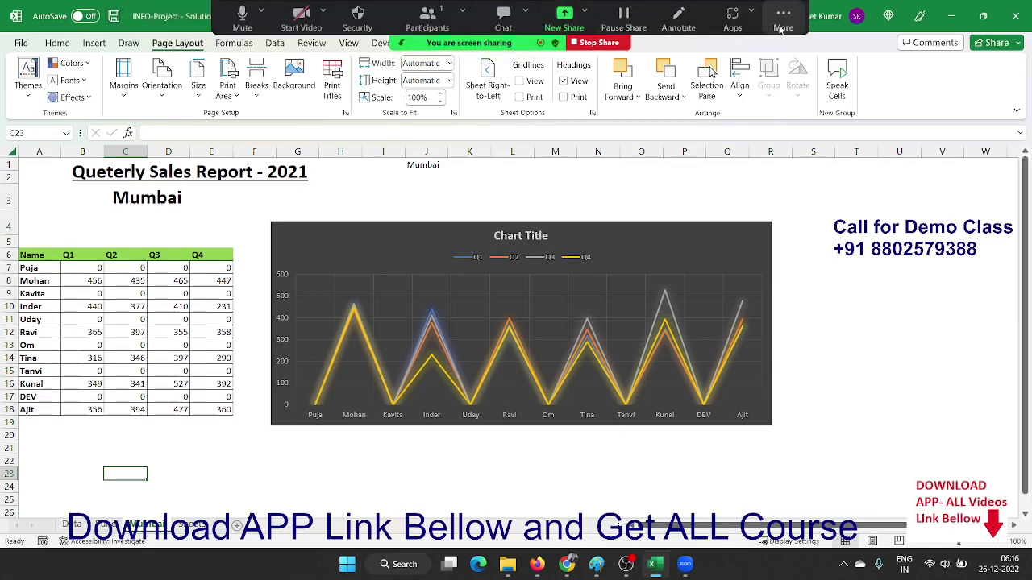
Step: End the screen-sharing Zoom meeting for everyone from the share toolbar's More menu
left_click(782, 24)
left_click(740, 212)
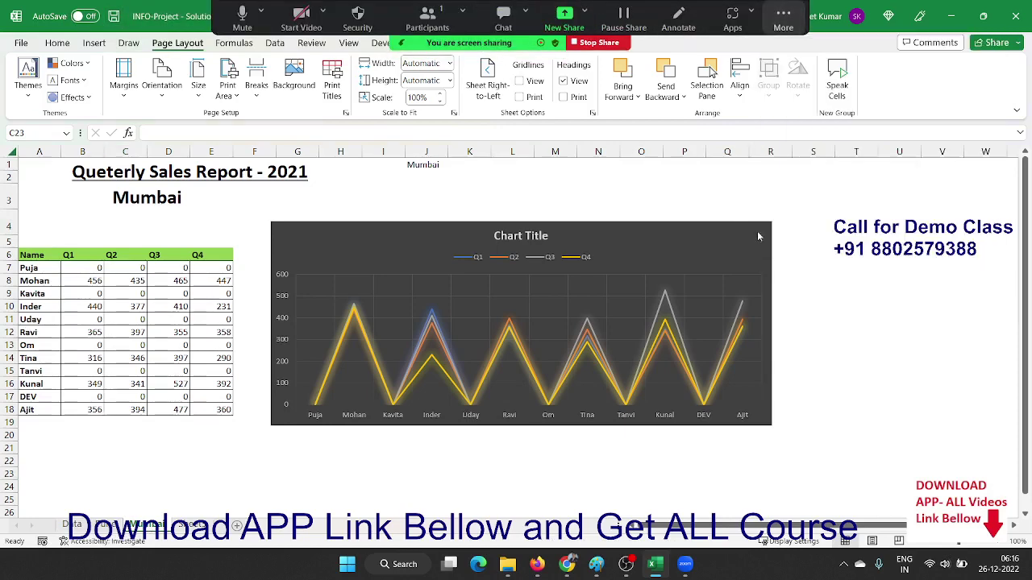
left_click(786, 24)
left_click(808, 239)
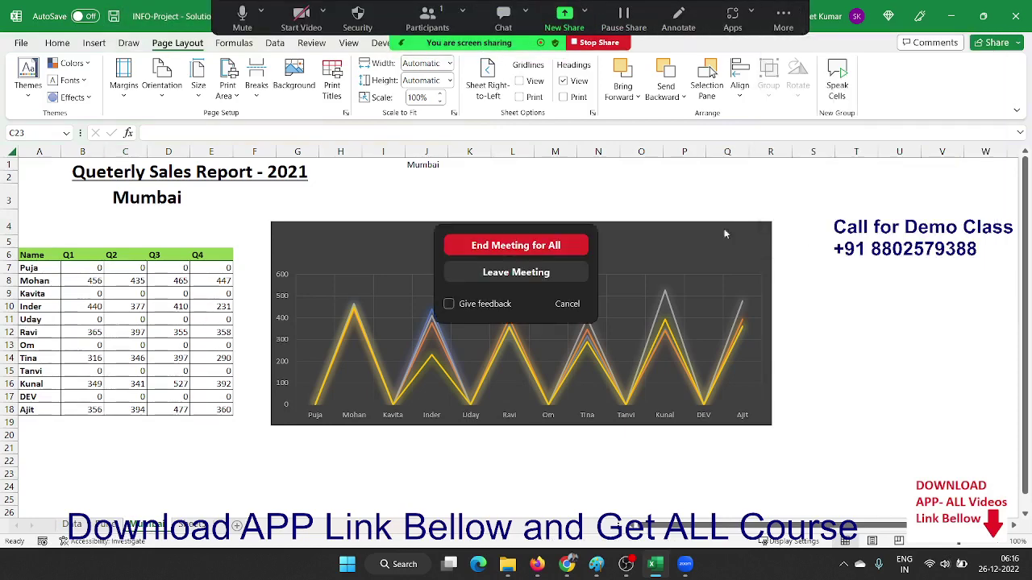
left_click(556, 245)
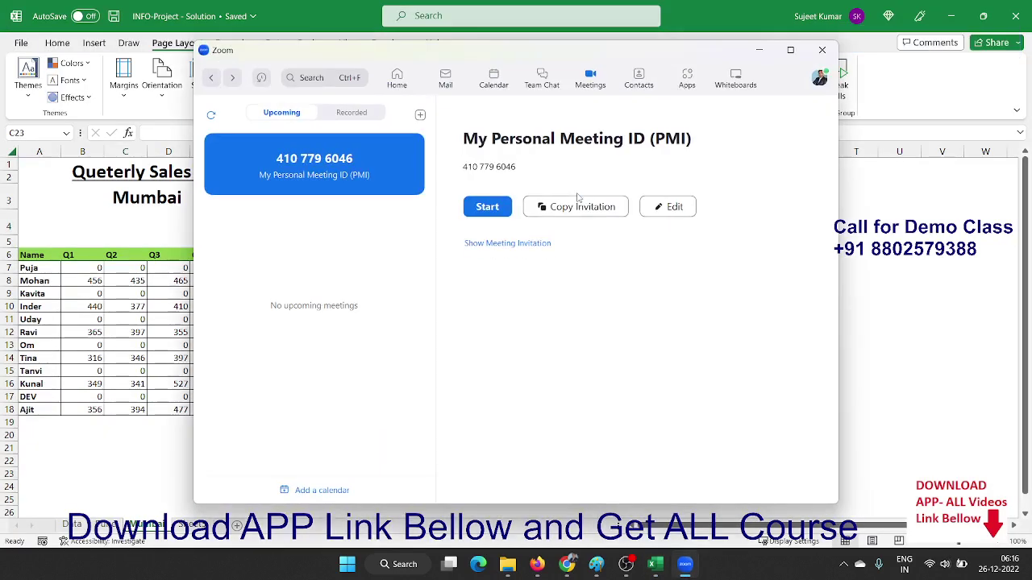